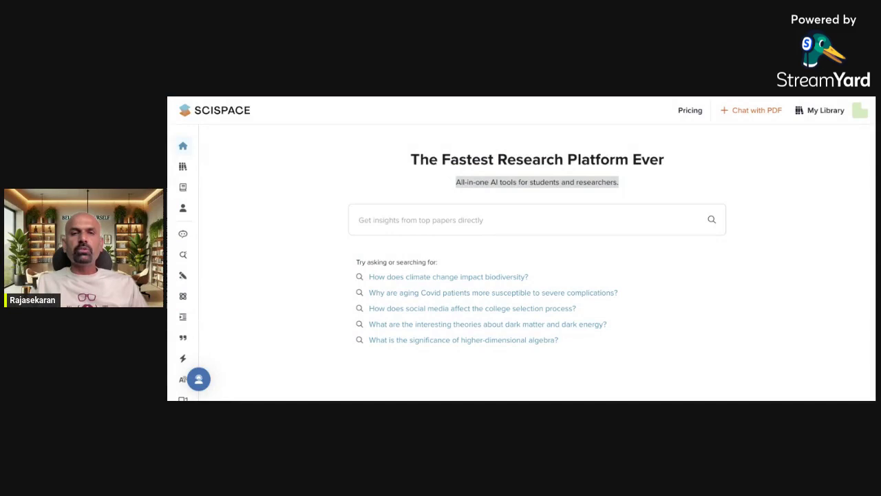
Step: Return to the home page and look over the tools offered for researchers, students and authors
key(alt+Tab)
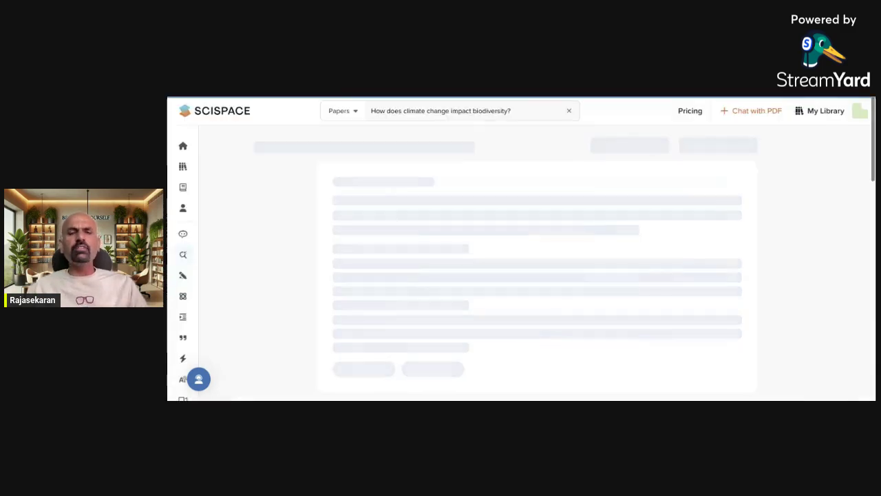
click(184, 149)
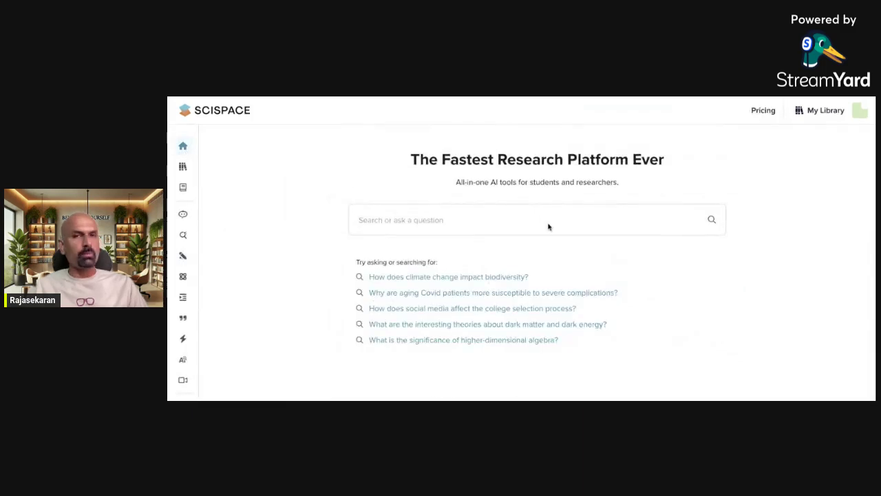
scroll(546, 227, down, 3)
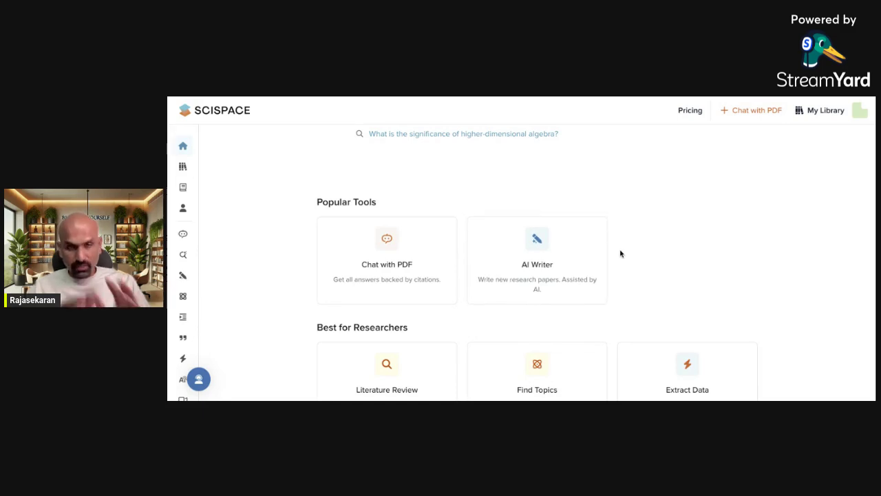
scroll(440, 283, down, 3)
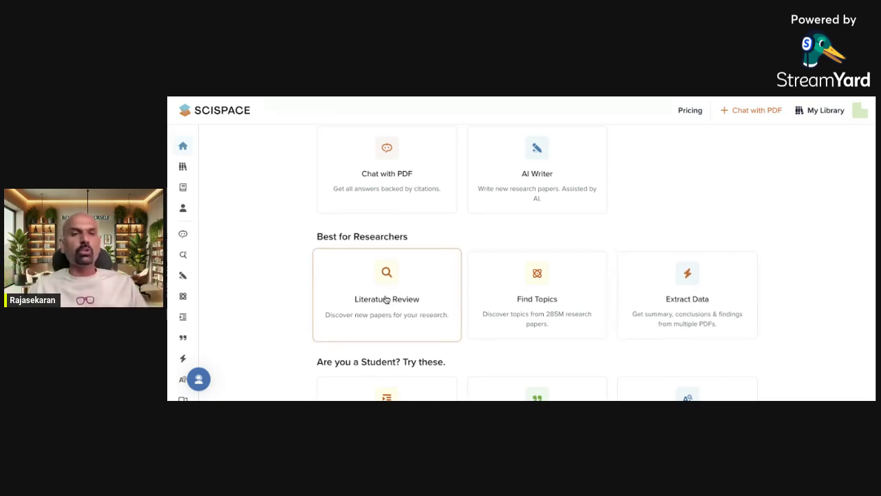
scroll(445, 283, down, 2)
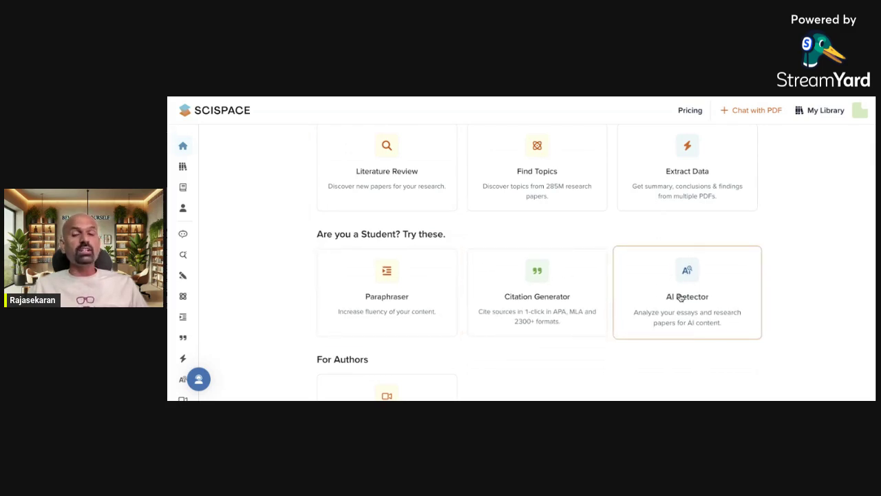
scroll(687, 293, down, 1)
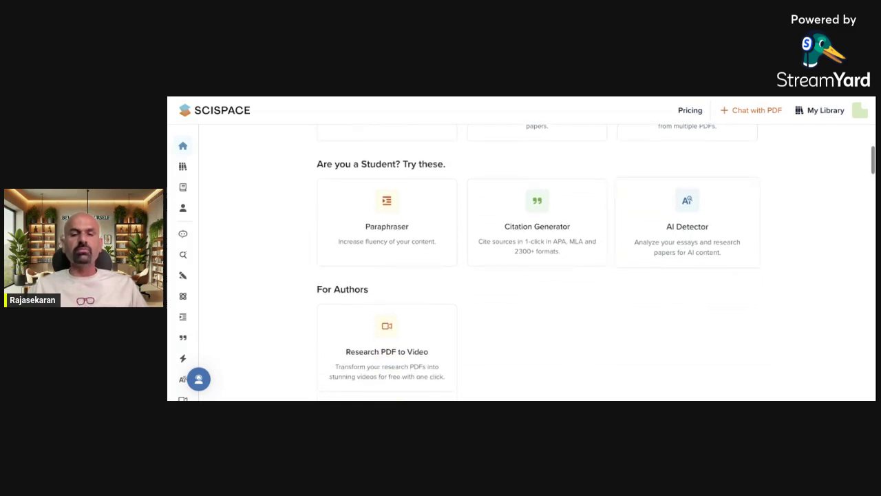
scroll(613, 290, down, 1)
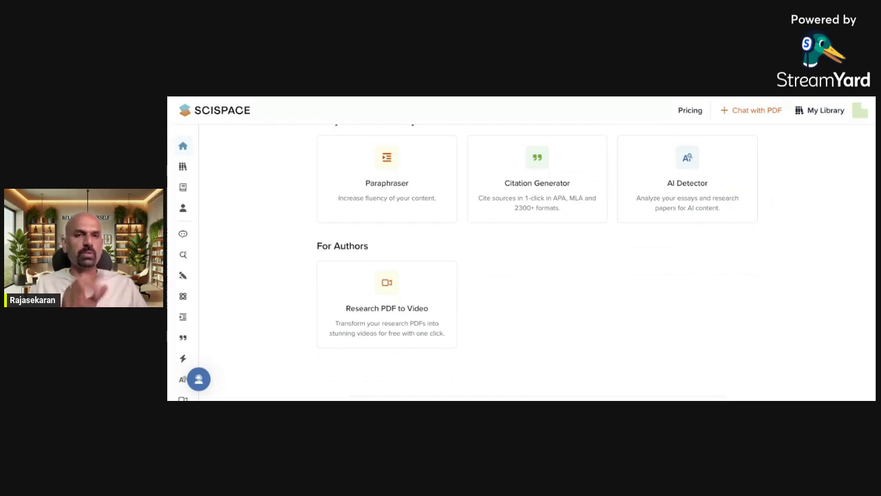
scroll(537, 262, up, 10)
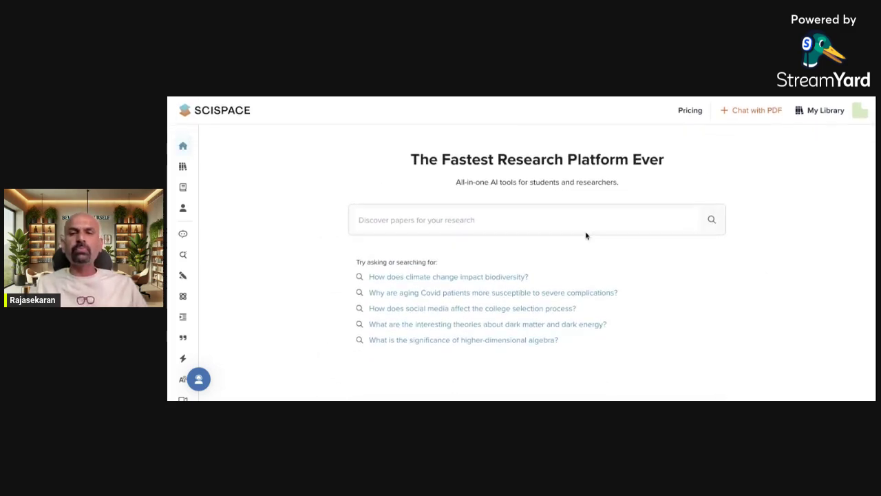
Step: Run the recent paper search "Digitial tools for vocabulary improvement" from the home page
click(532, 220)
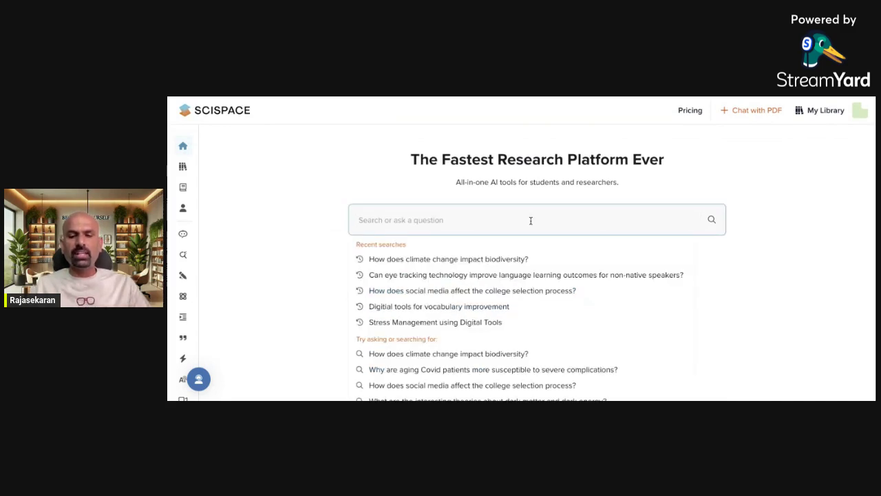
text(E)
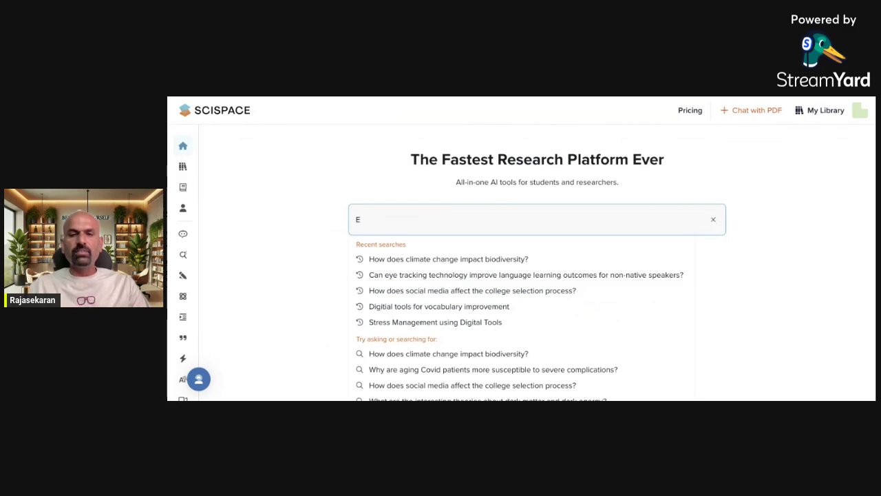
key(BackSpace)
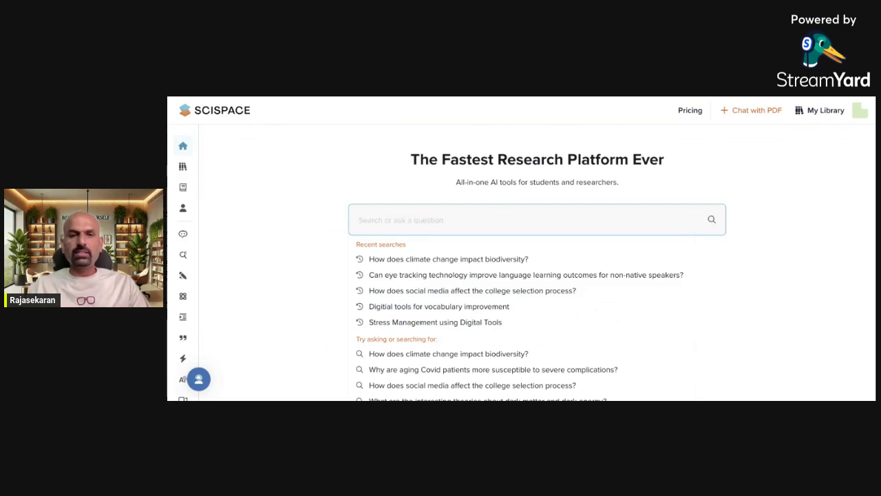
click(432, 312)
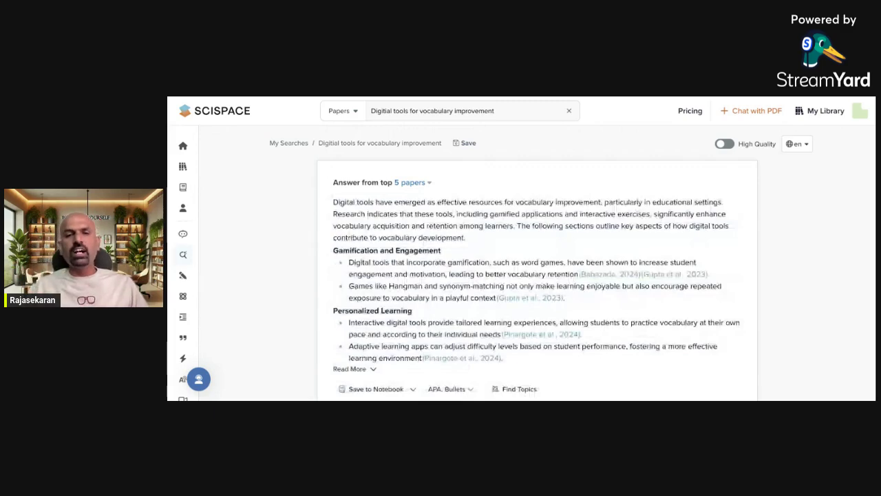
Step: Expand the summarized answer from the top papers and read it in full
scroll(417, 284, down, 2)
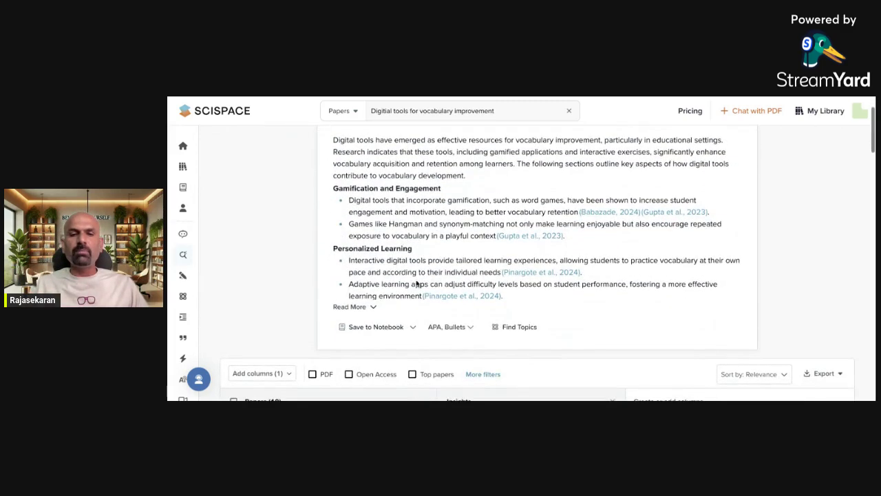
click(369, 310)
scroll(472, 258, up, 2)
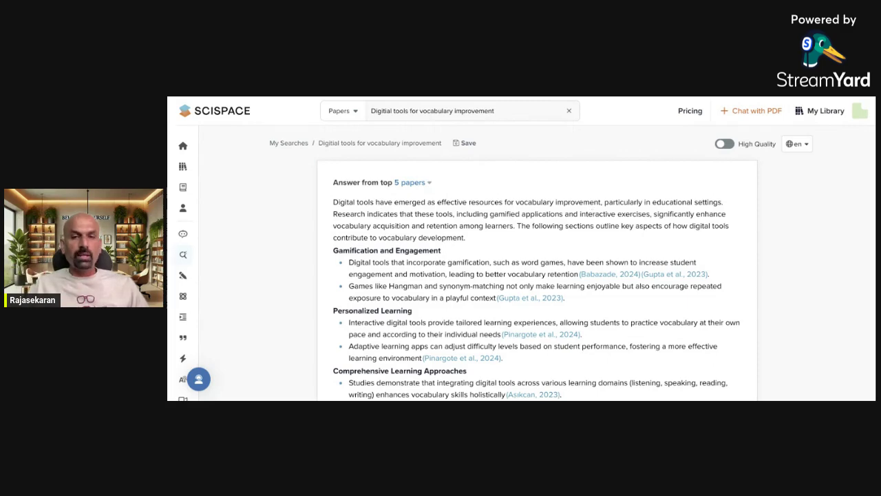
scroll(537, 262, down, 3)
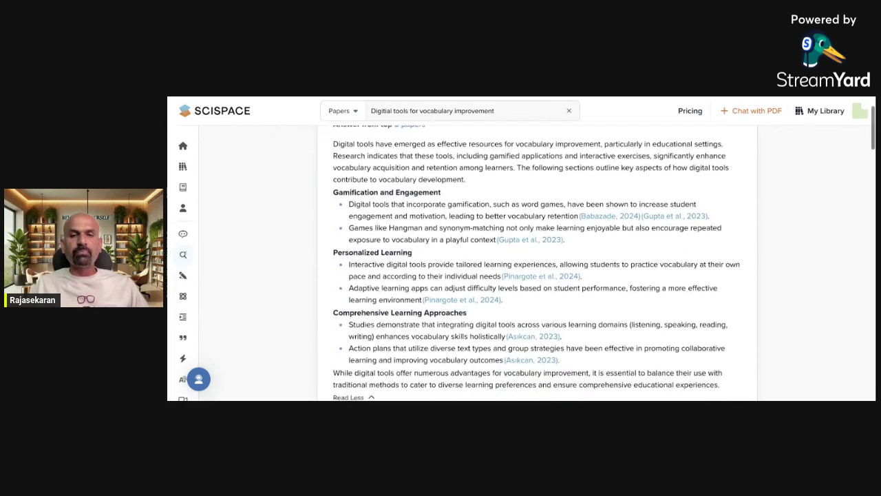
scroll(537, 261, down, 2)
scroll(537, 262, up, 3)
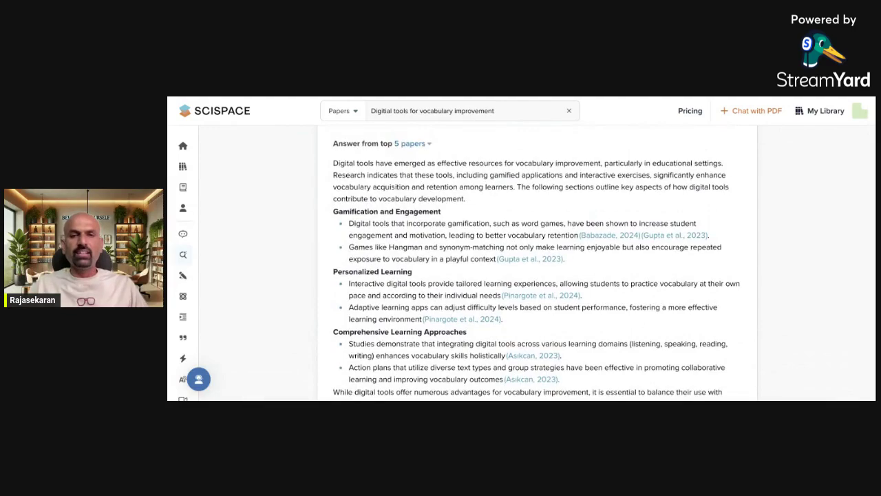
scroll(537, 261, down, 3)
Step: Look through the whole list of found papers and their insights, and return to the summarized answer
scroll(441, 244, down, 2)
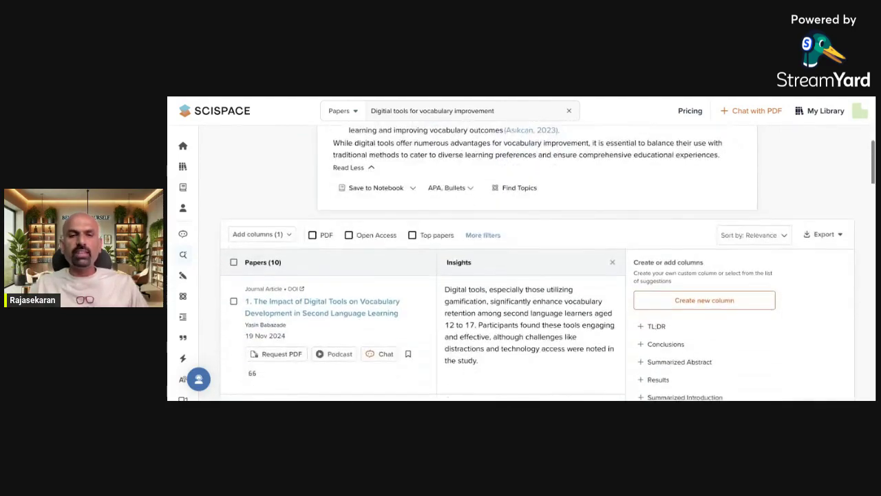
scroll(441, 245, down, 2)
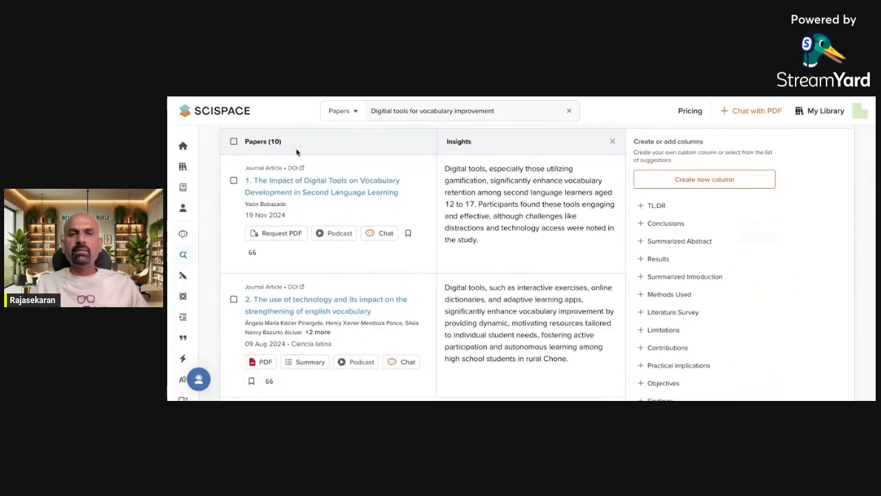
scroll(378, 213, down, 4)
scroll(377, 214, down, 10)
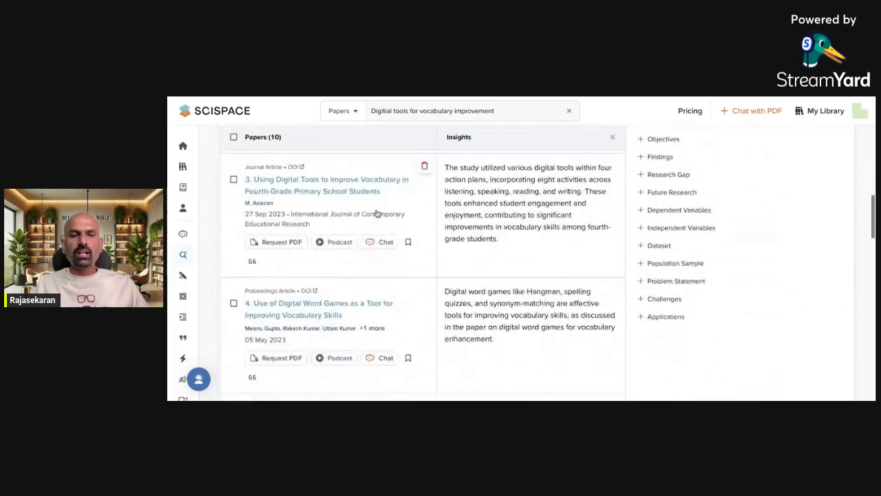
scroll(423, 265, down, 8)
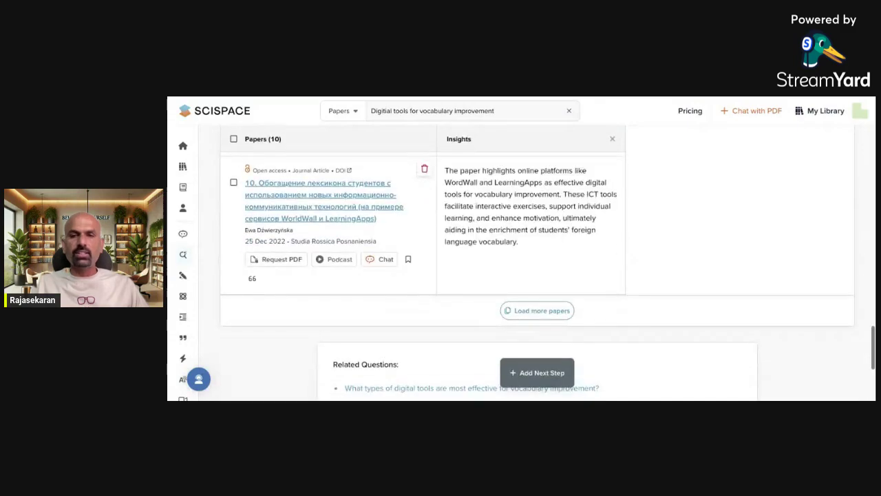
scroll(422, 262, up, 20)
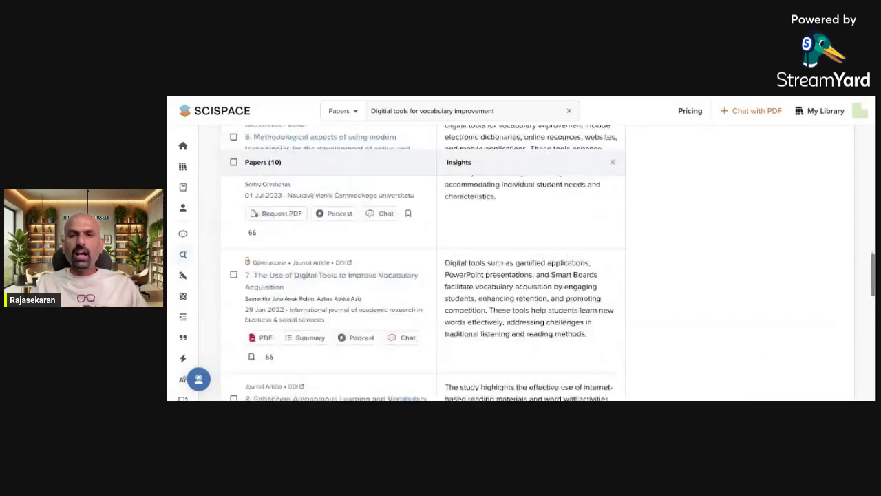
scroll(423, 261, up, 15)
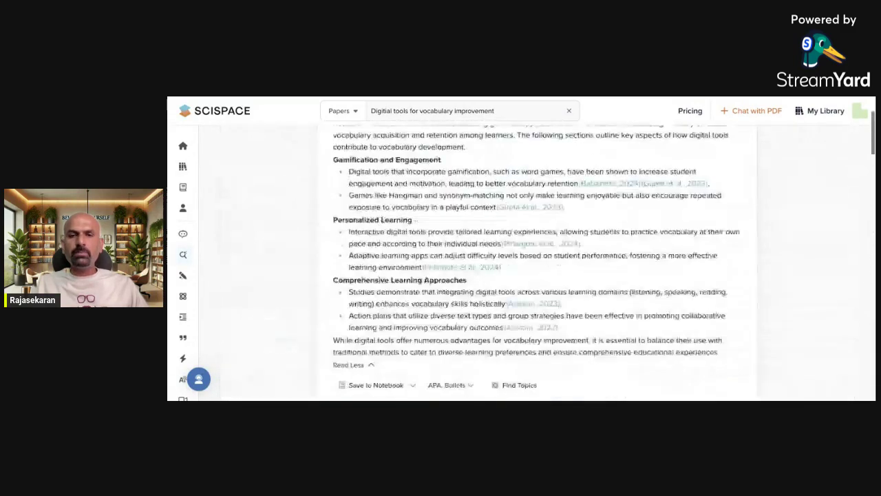
Step: Add Summarized Abstract, Objectives and Findings columns to the papers table
scroll(423, 262, down, 15)
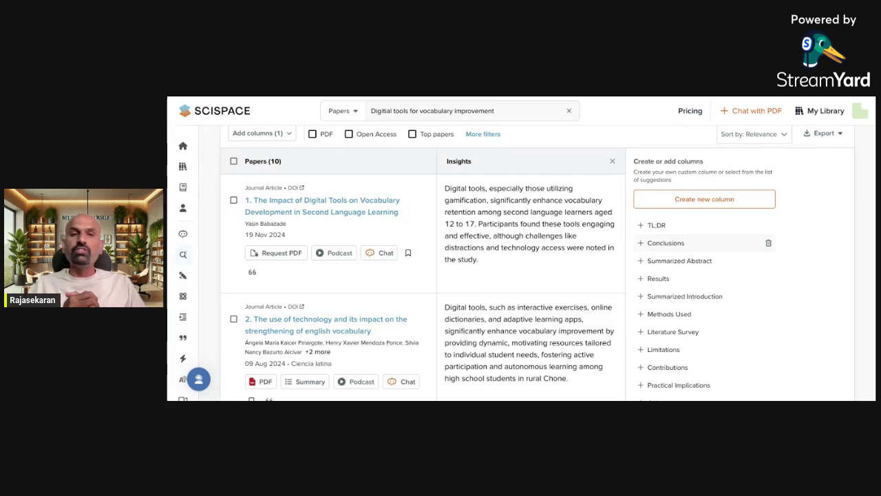
scroll(521, 264, down, 1)
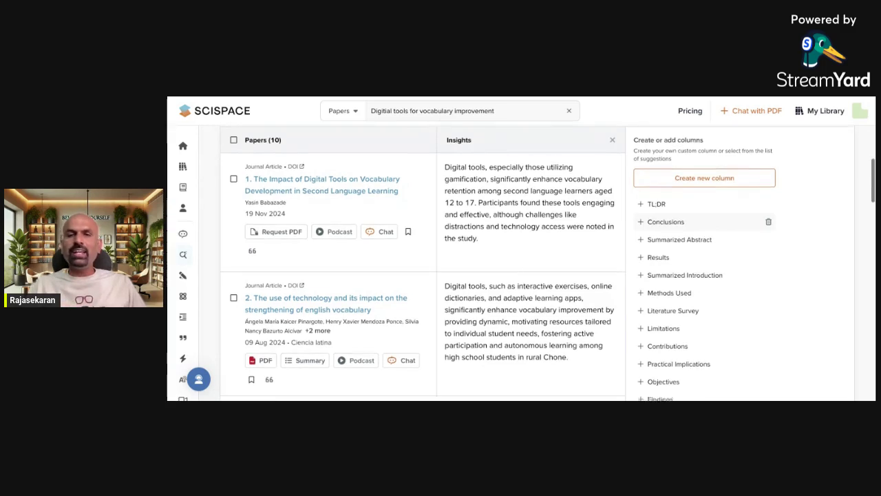
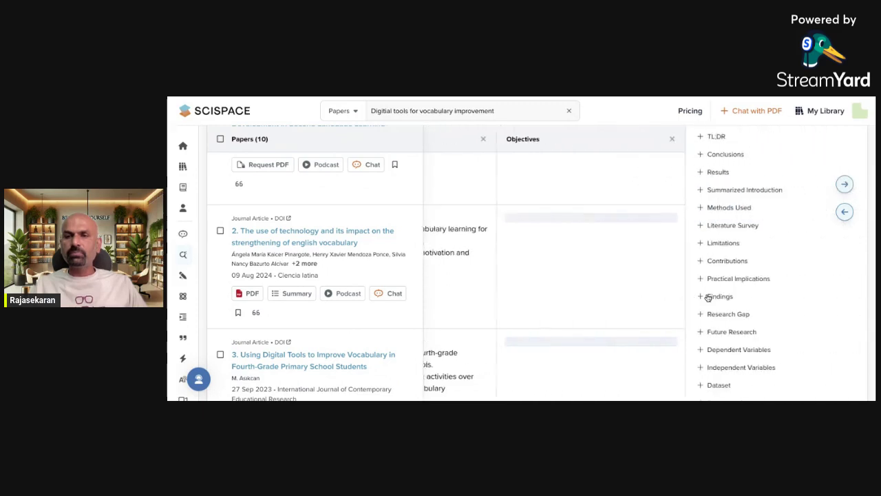
scroll(692, 296, down, 1)
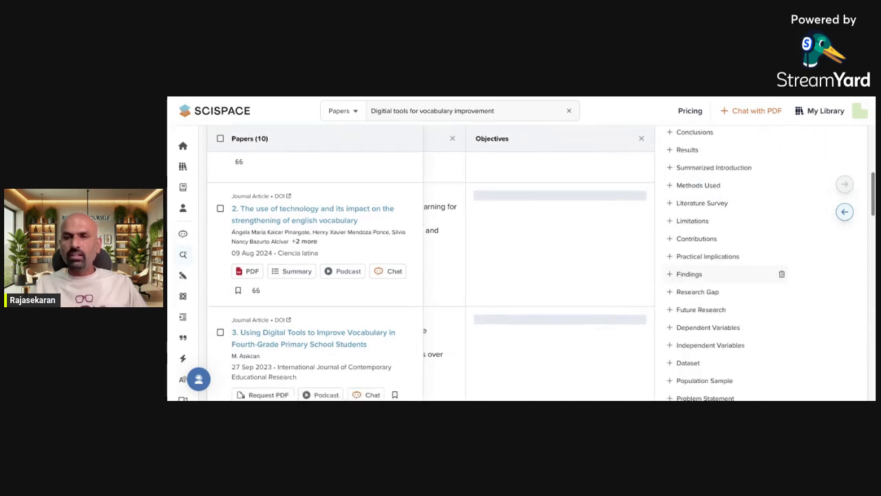
click(692, 275)
scroll(697, 277, right, 3)
scroll(698, 276, down, 2)
scroll(716, 258, down, 2)
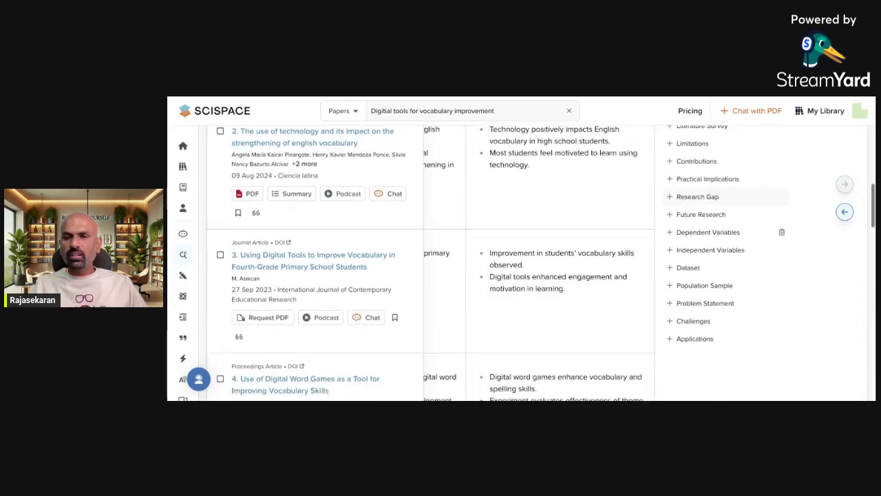
Step: Add a Methods Used column to the papers table
scroll(723, 265, up, 4)
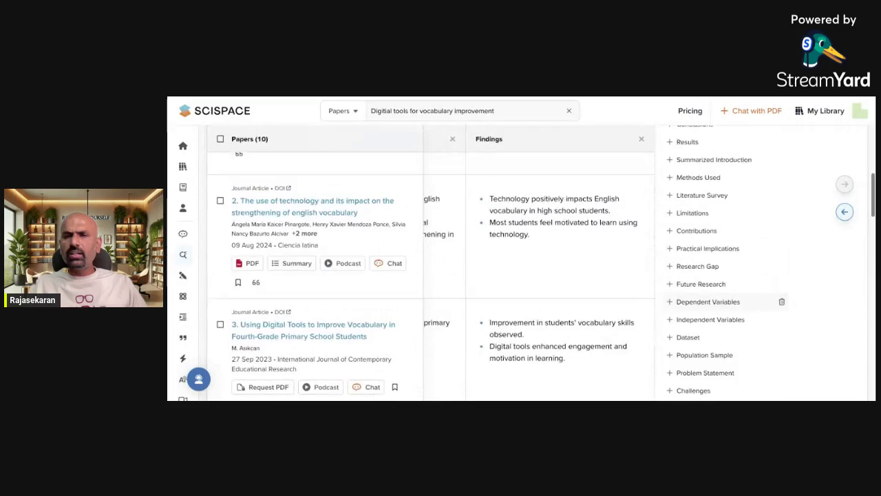
scroll(696, 266, up, 2)
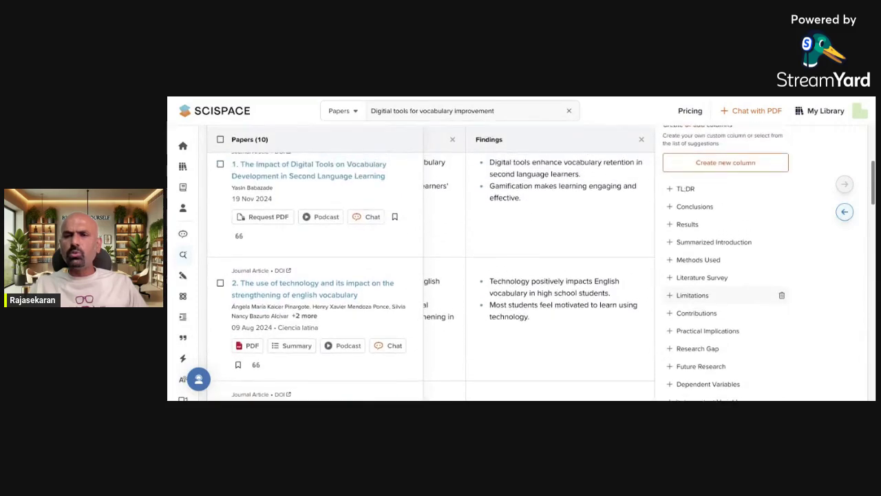
click(696, 264)
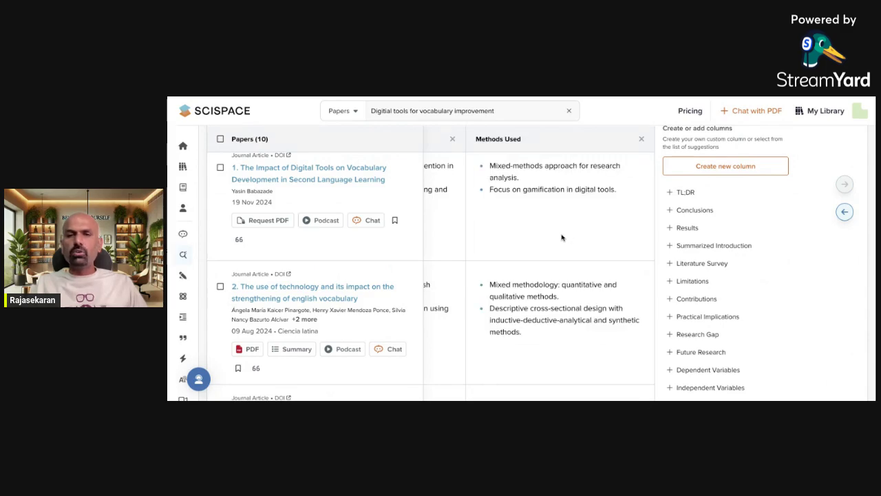
Step: Review the insights, summarized abstract, objectives and findings of the first papers across the table columns
scroll(556, 222, left, 6)
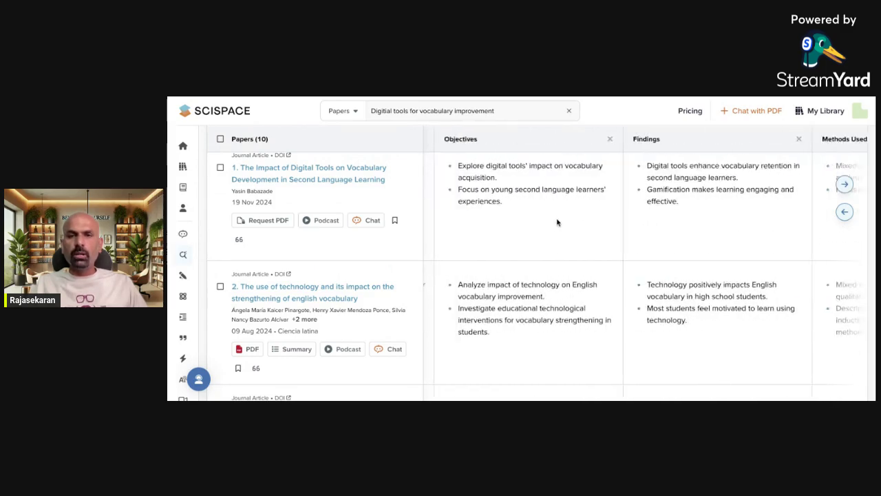
scroll(558, 223, left, 3)
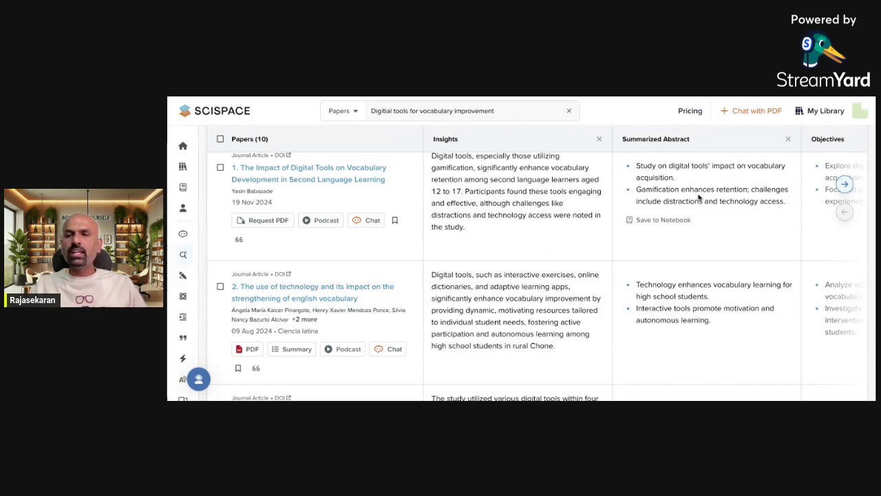
scroll(699, 198, right, 4)
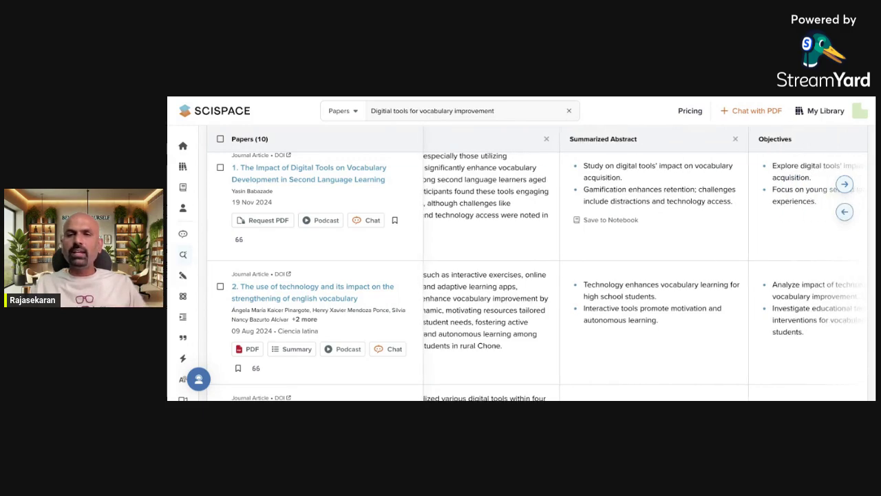
scroll(661, 178, right, 2)
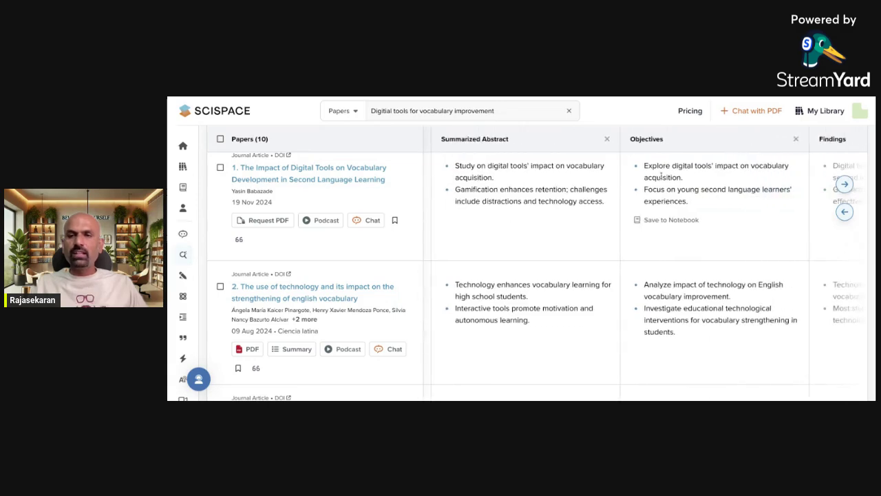
scroll(702, 193, right, 5)
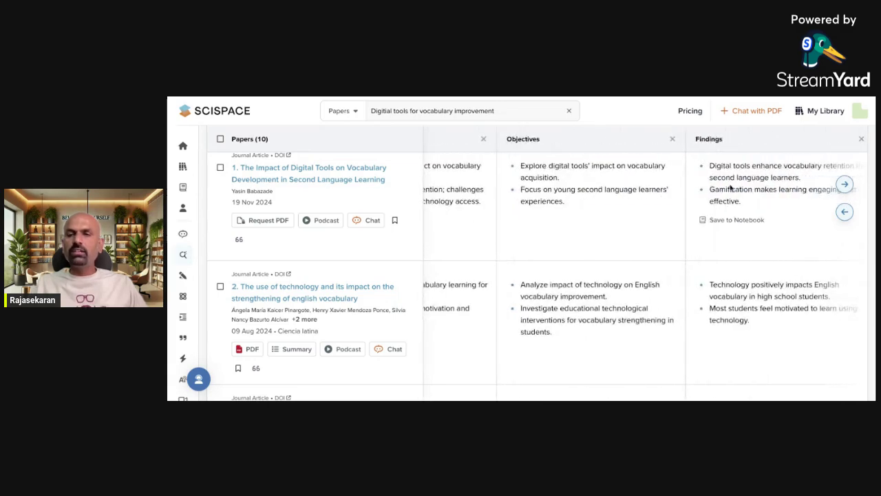
Step: Examine the Methods Used entries of the first papers and the list of further columns available for the table
scroll(731, 189, right, 6)
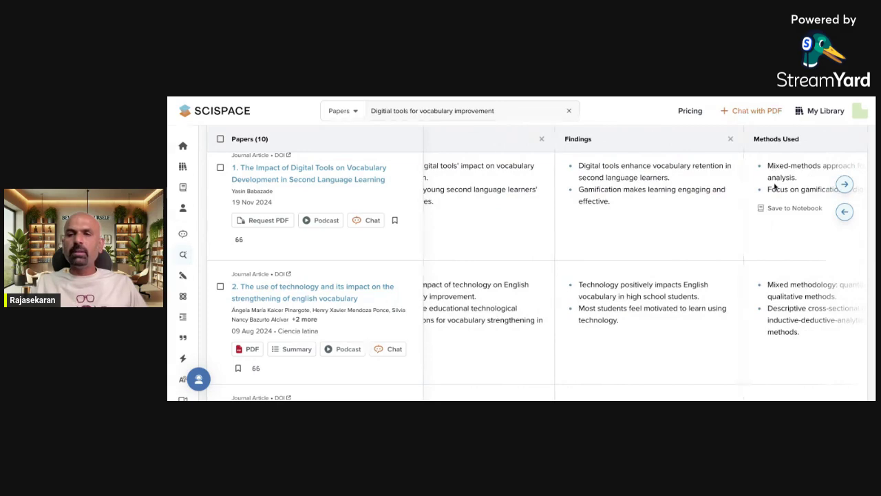
scroll(776, 186, right, 4)
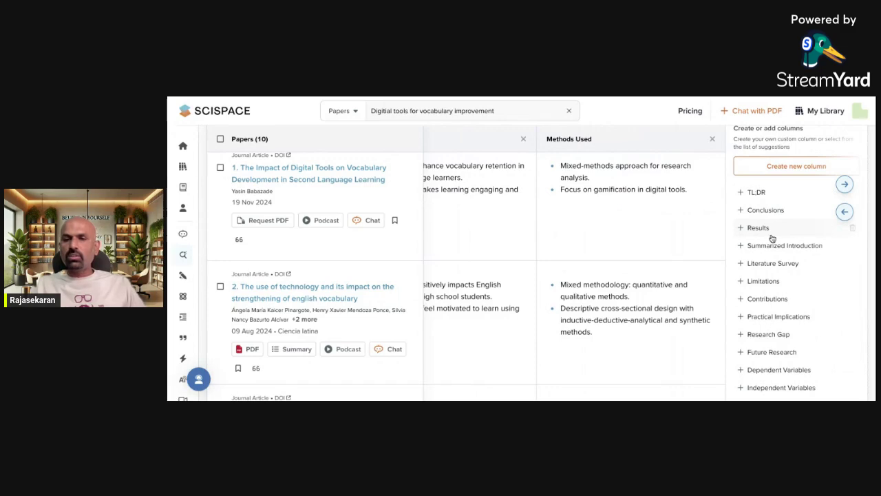
scroll(773, 239, down, 1)
scroll(773, 238, down, 2)
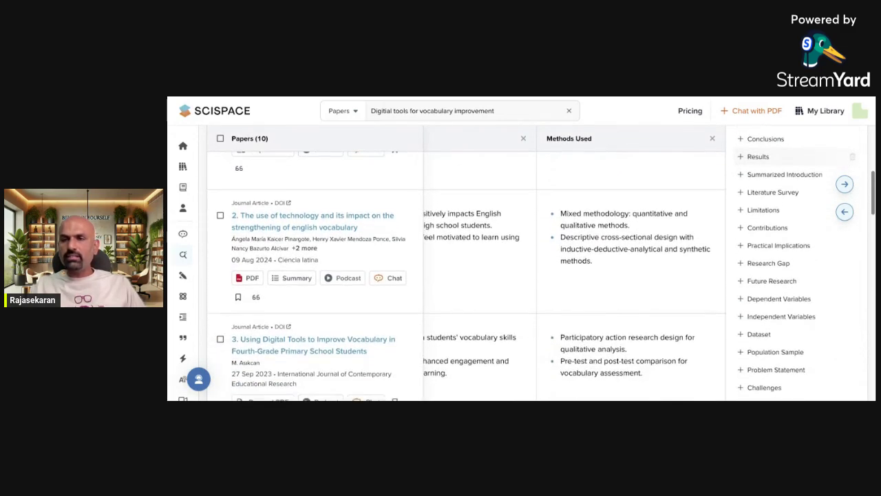
scroll(778, 210, down, 2)
scroll(778, 210, up, 3)
scroll(775, 247, up, 1)
scroll(775, 248, down, 1)
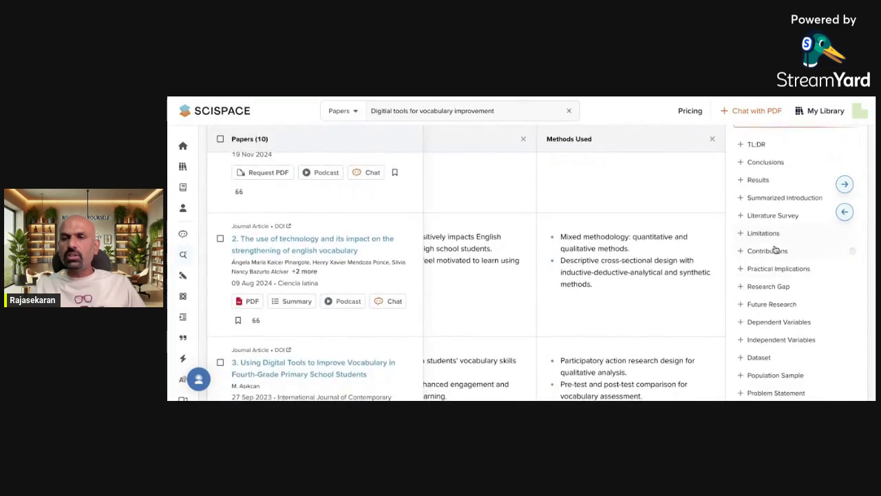
scroll(778, 295, down, 2)
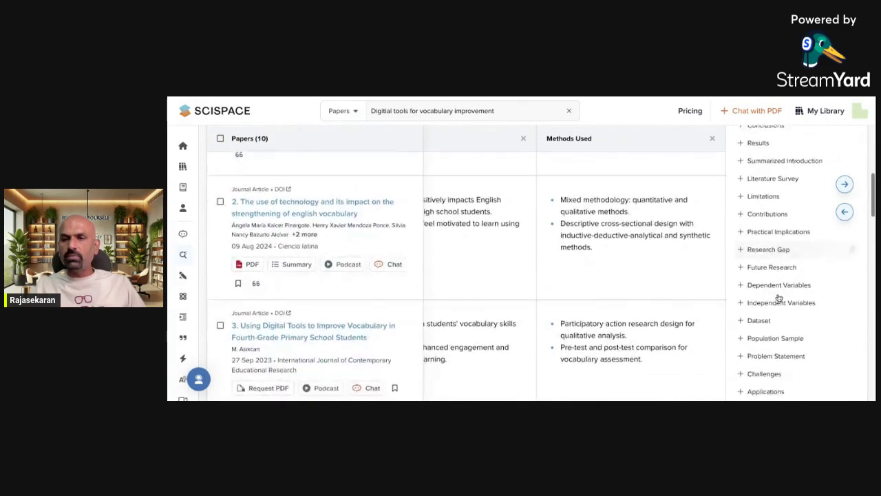
scroll(779, 298, up, 2)
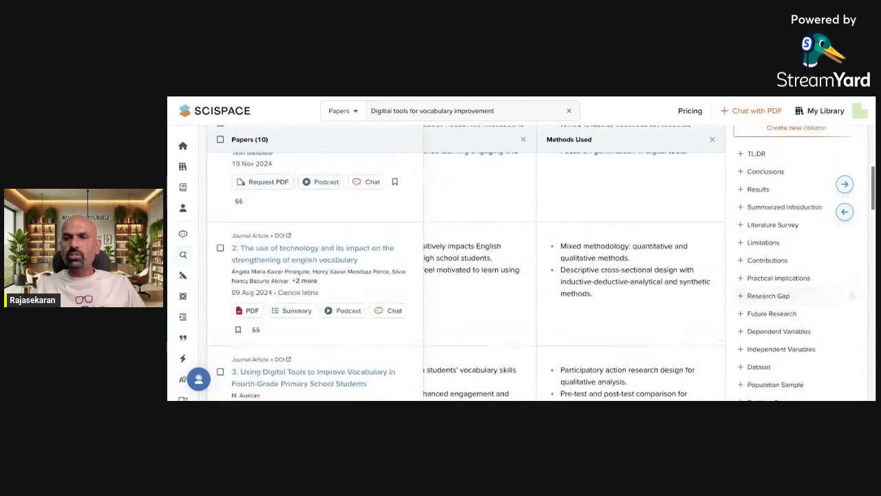
scroll(639, 250, up, 1)
scroll(638, 245, up, 2)
Step: Save the Insights entry of the first paper to the notebook
click(599, 249)
scroll(598, 249, left, 5)
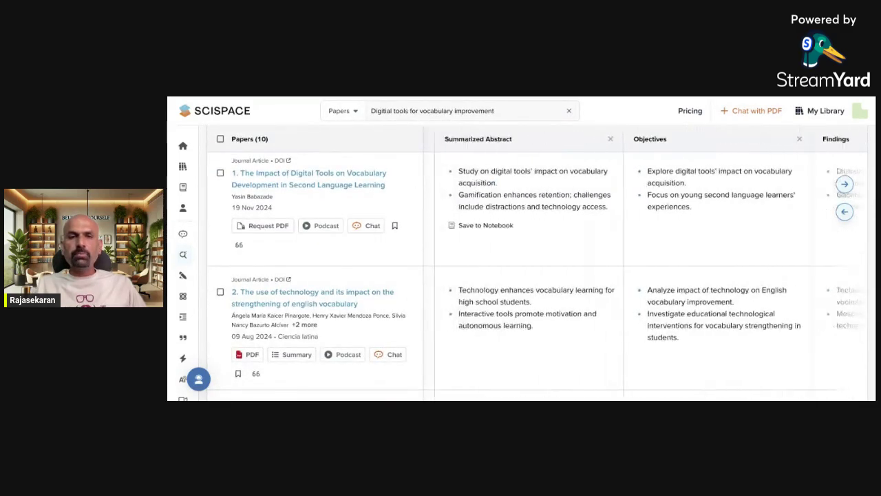
scroll(646, 267, left, 3)
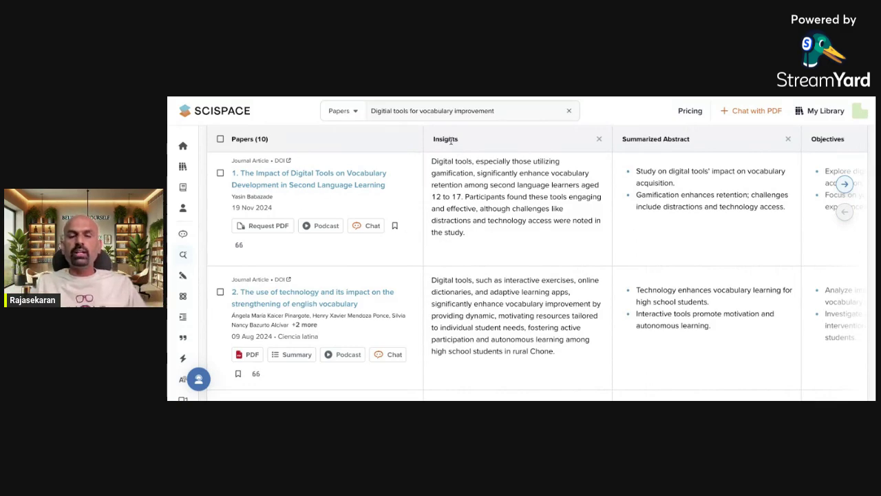
click(461, 252)
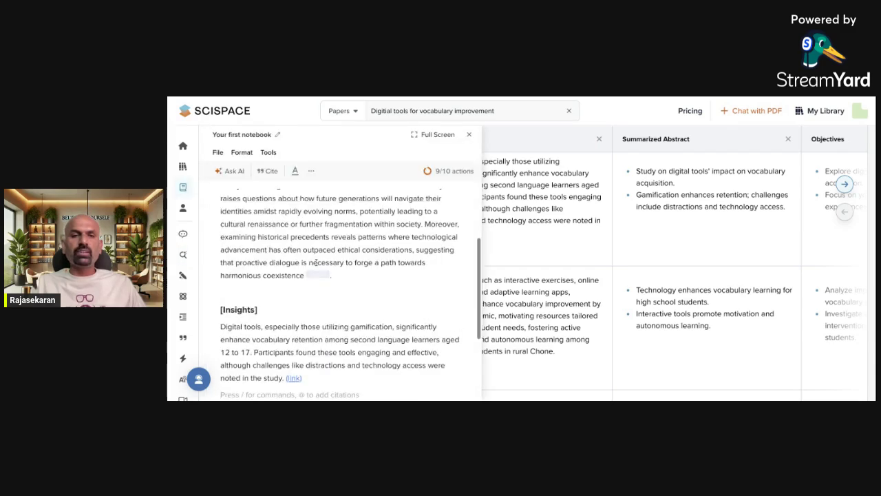
Step: Title the untitled notebook page 5.1.25
scroll(305, 240, up, 5)
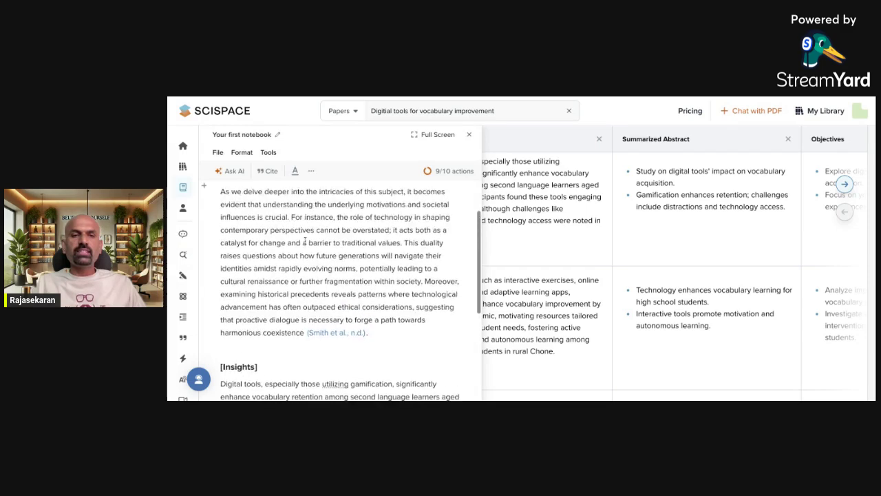
scroll(305, 240, up, 3)
click(266, 215)
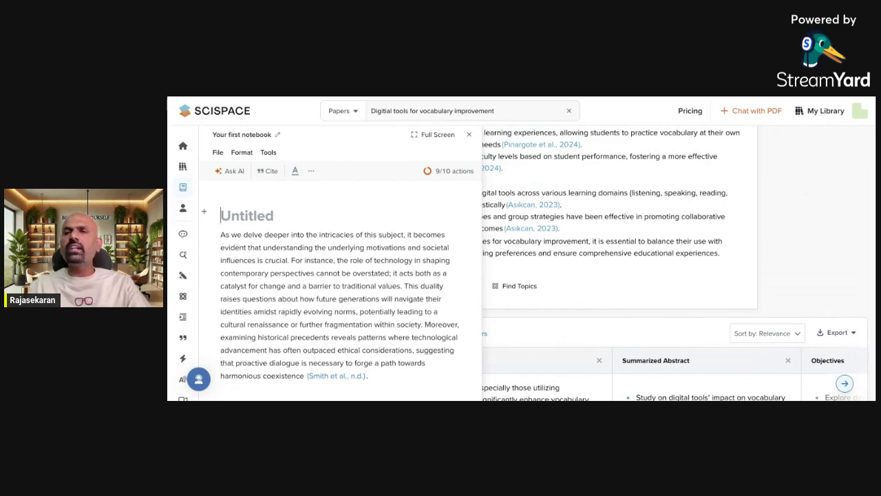
text(5.1.)
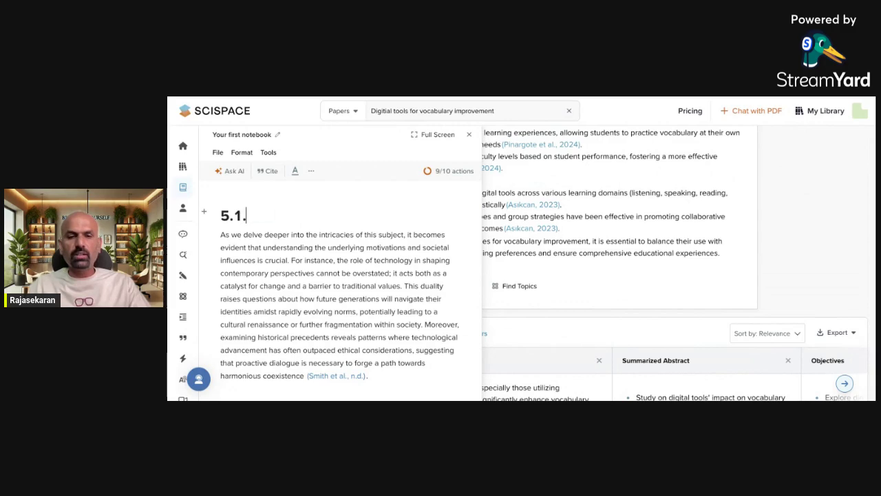
text(25)
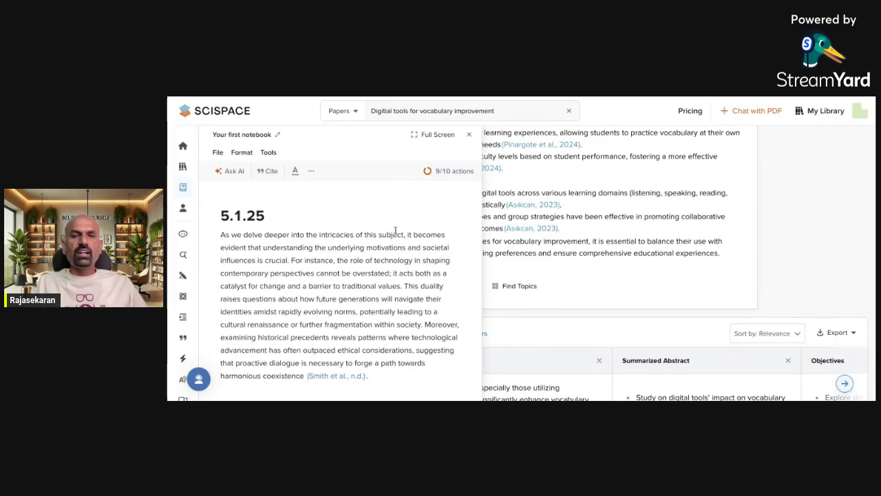
Step: Look through the notebook's saved insights, references and AI writing options, and close the notebook
scroll(382, 224, down, 5)
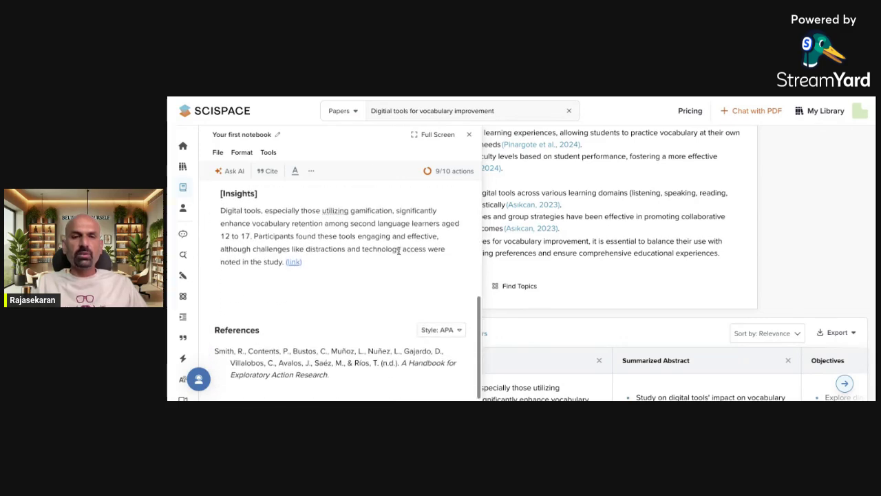
scroll(399, 250, up, 5)
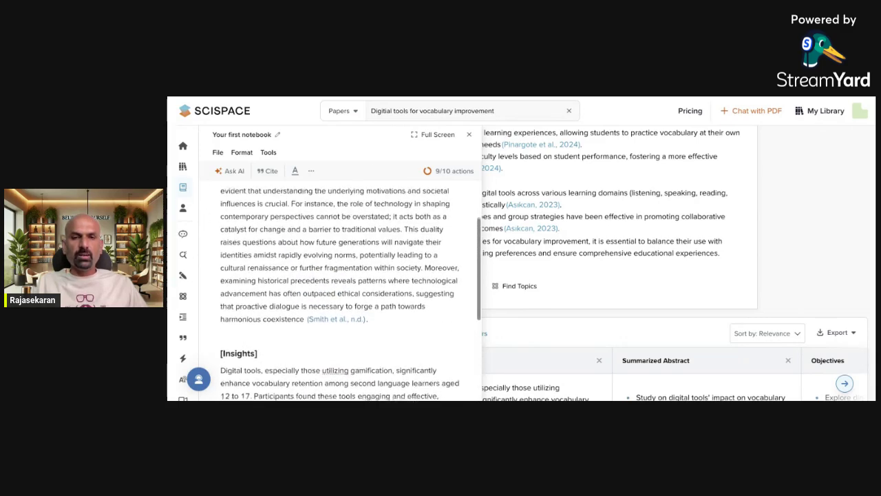
scroll(350, 254, up, 2)
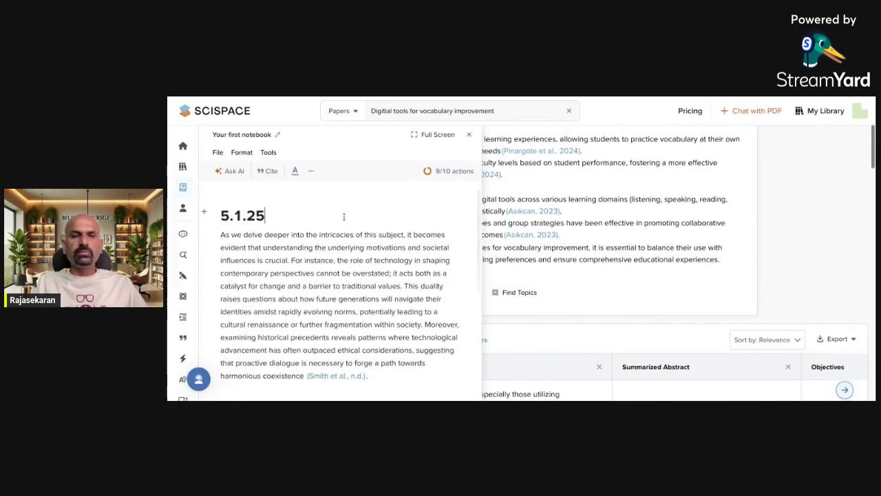
click(204, 213)
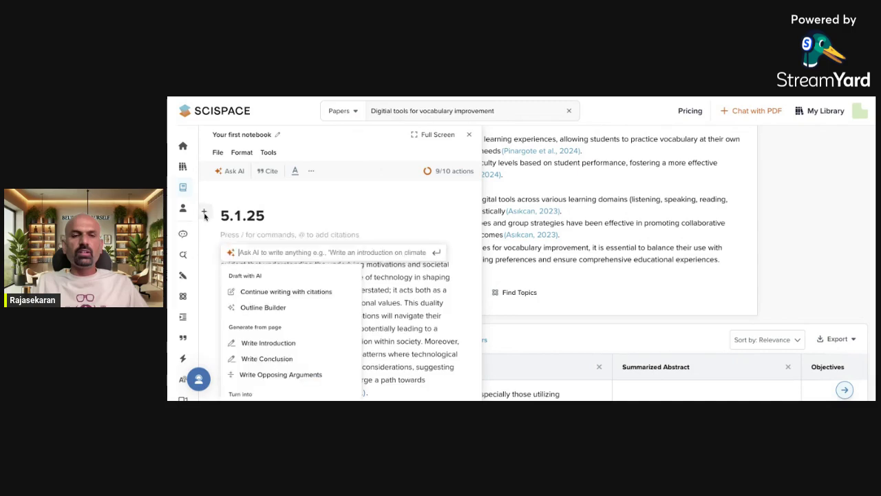
scroll(320, 207, down, 2)
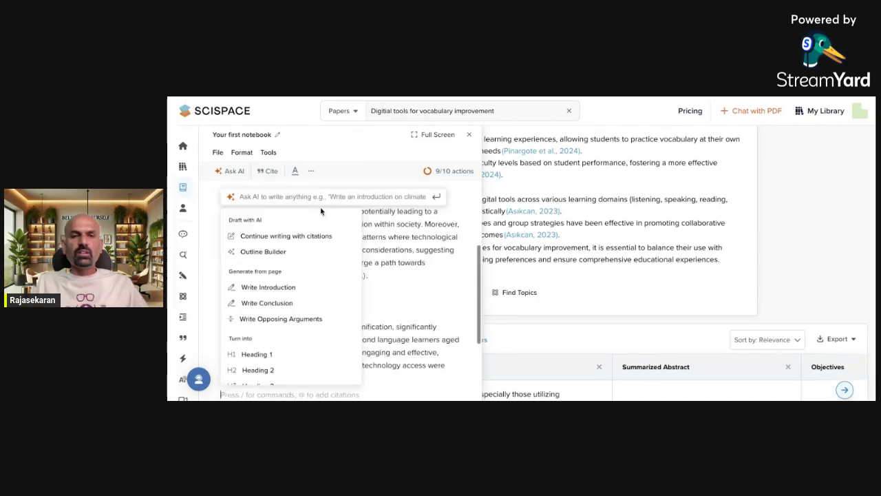
click(442, 286)
click(513, 270)
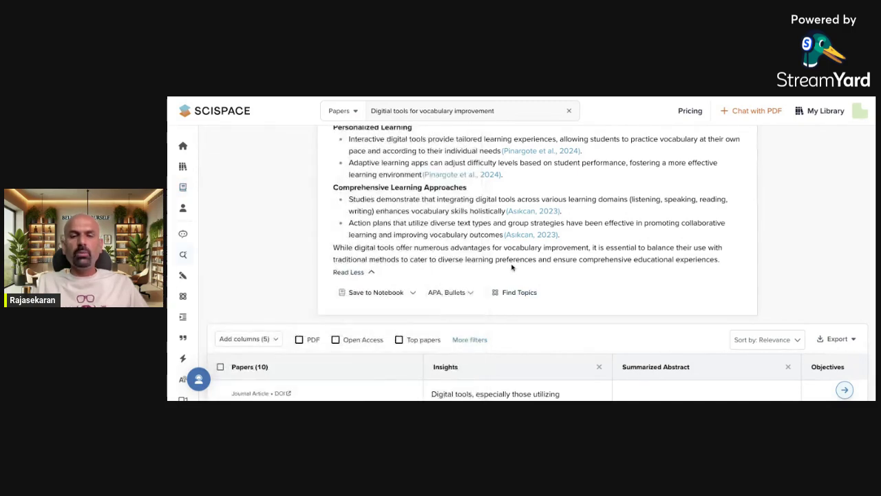
Step: Try to export the papers table as an Excel file, and dismiss the premium plan offer
scroll(512, 267, down, 4)
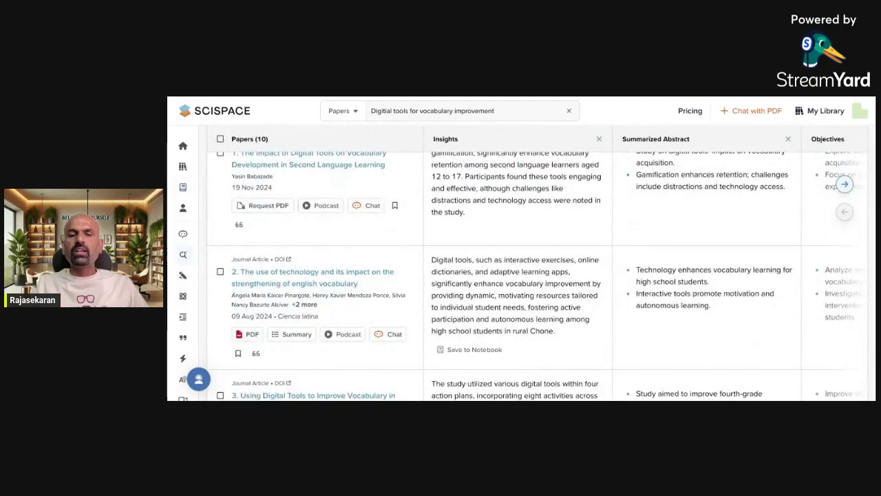
scroll(512, 267, up, 4)
scroll(512, 267, down, 2)
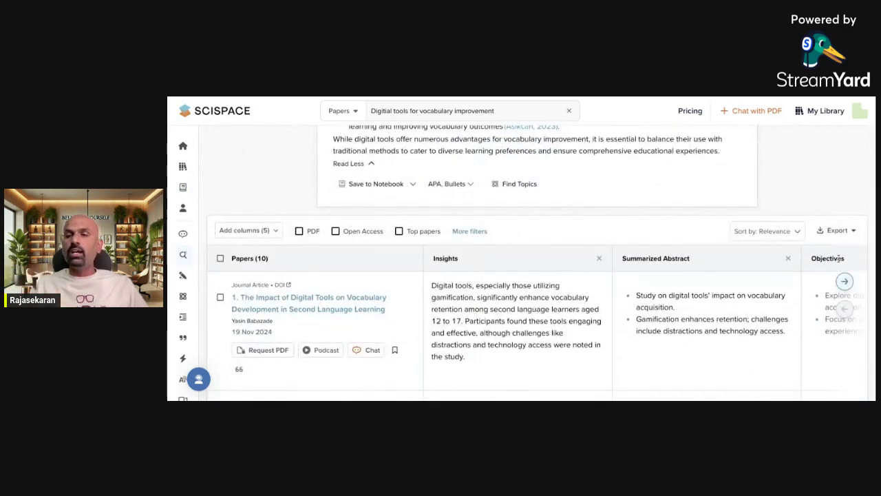
click(851, 231)
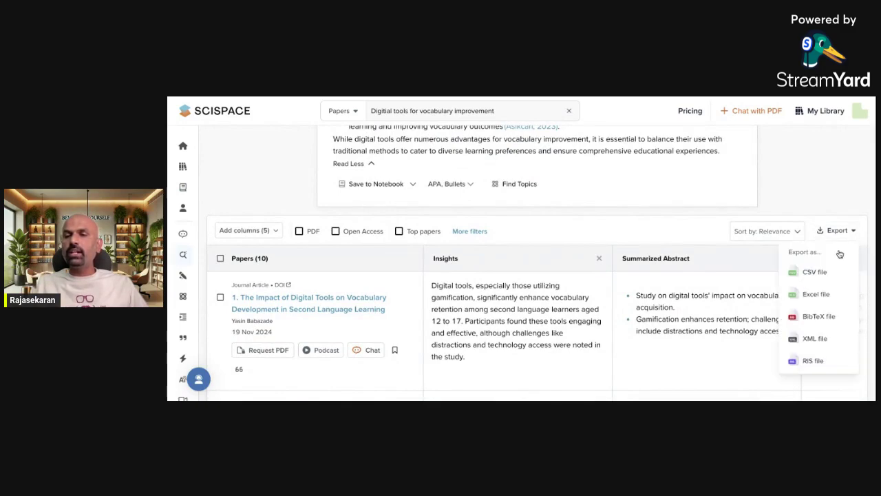
click(823, 296)
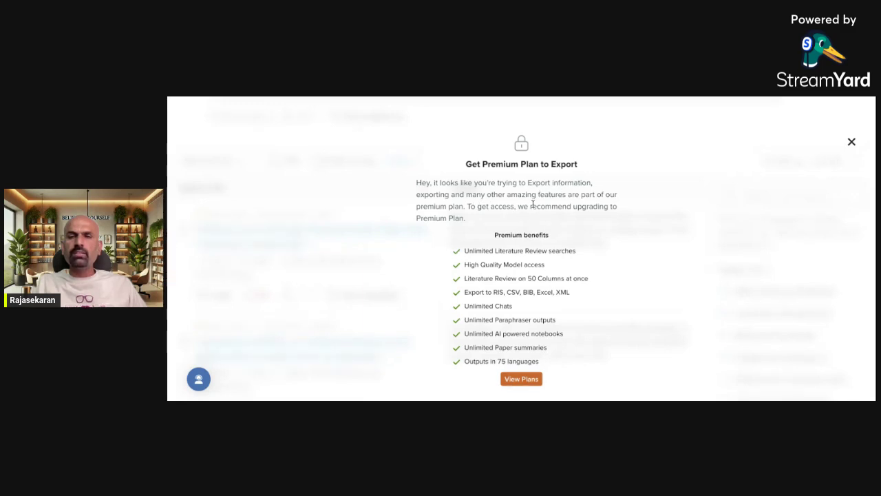
click(851, 144)
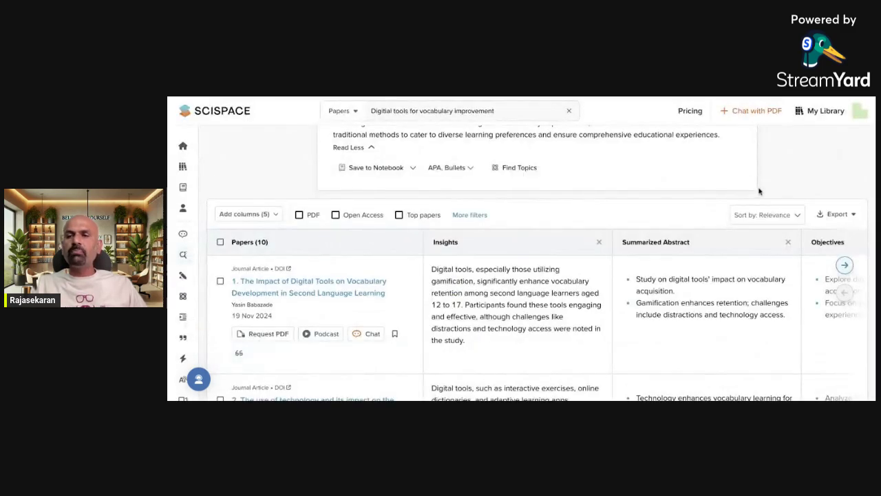
Step: Try to export the papers table as a CSV file, and dismiss the premium plan offer
click(854, 215)
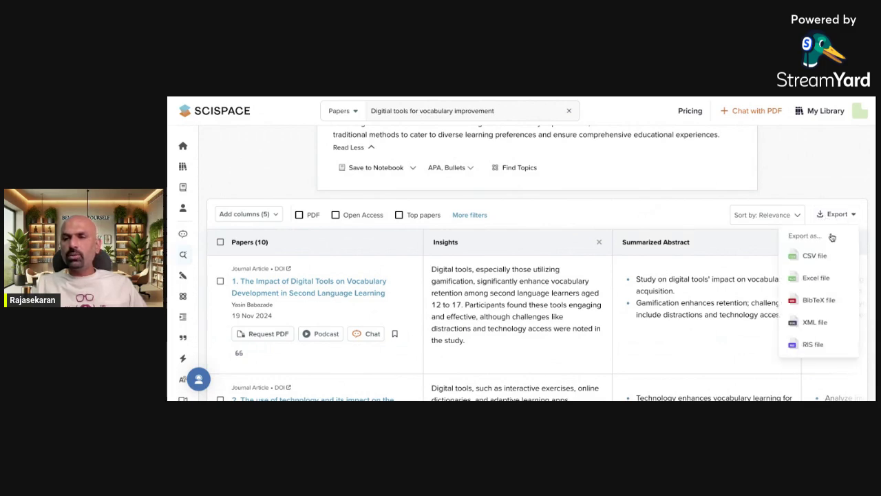
click(821, 256)
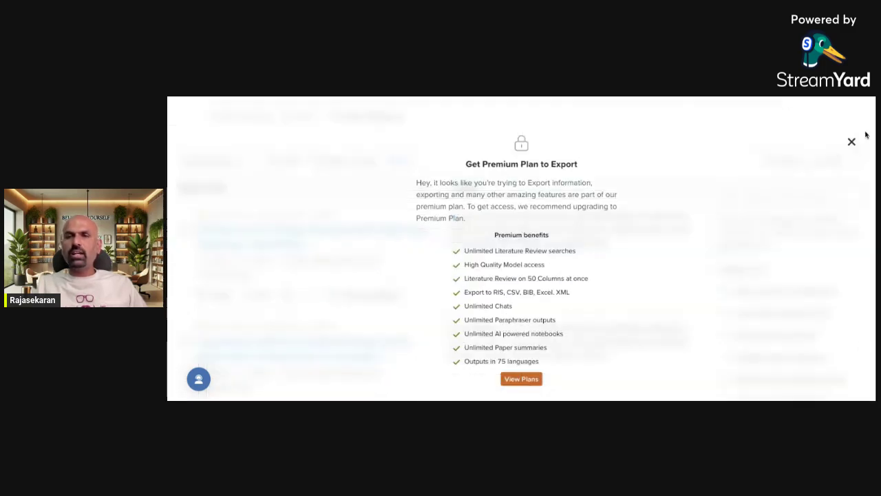
click(852, 143)
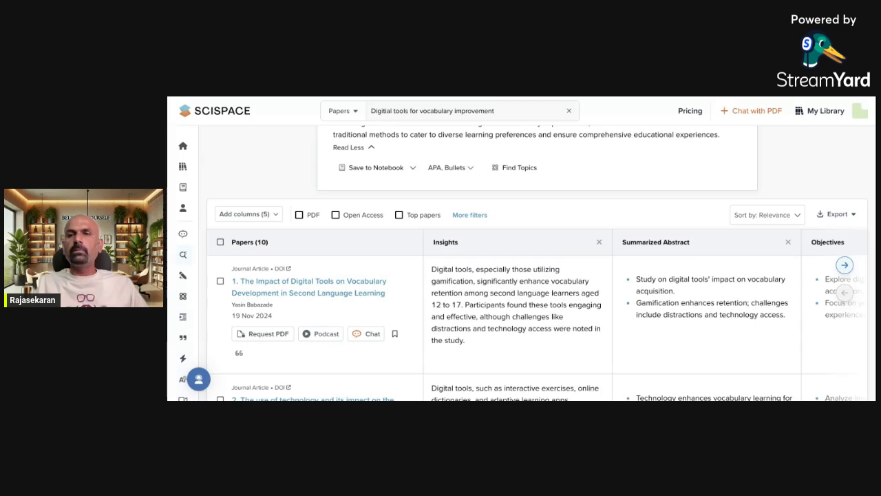
double_click(686, 113)
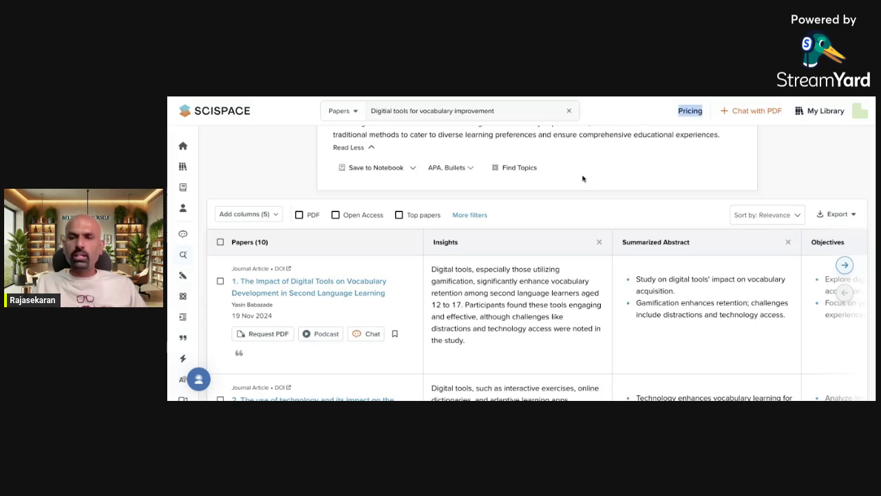
Step: Select the text of the papers table from the first paper down to the ninth paper's summarized abstract
scroll(616, 223, down, 2)
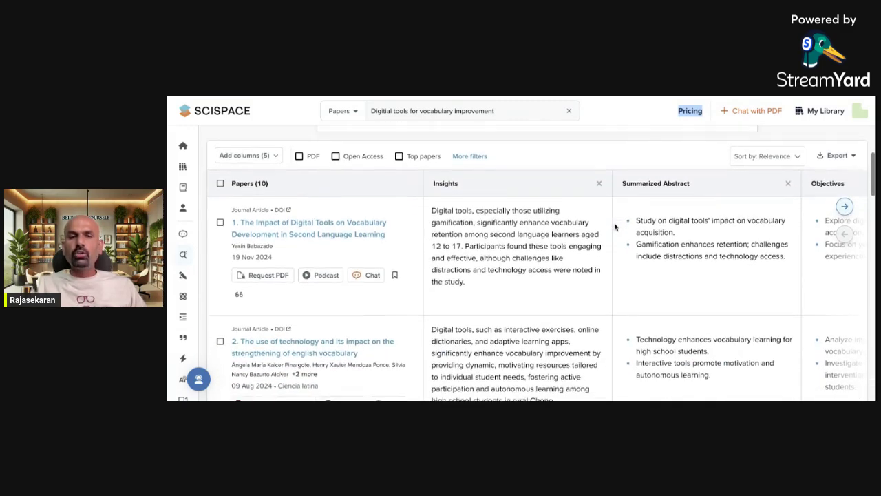
drag(225, 203, 672, 172)
scroll(716, 253, down, 1)
scroll(720, 254, down, 4)
scroll(719, 254, down, 5)
scroll(719, 254, down, 1)
scroll(720, 254, down, 2)
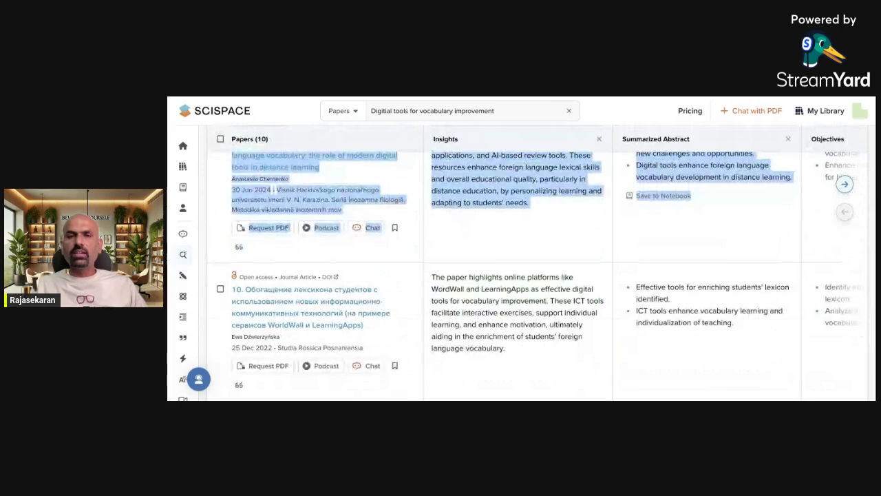
click(655, 401)
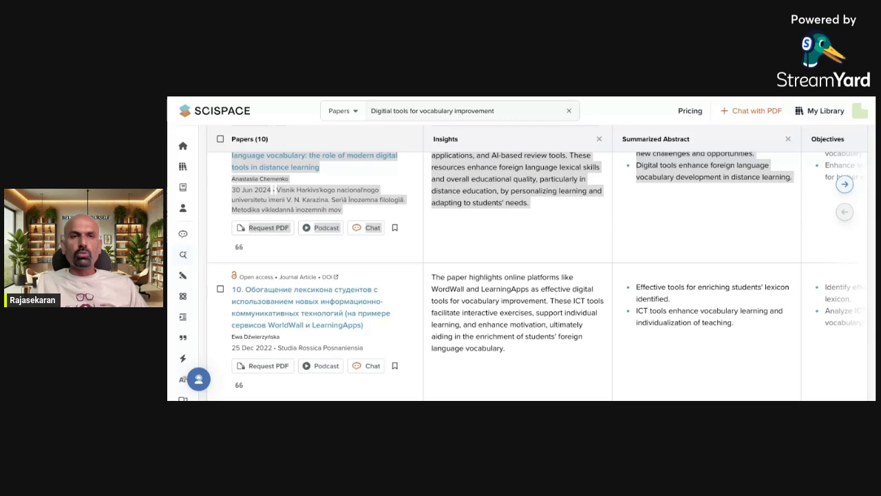
key(alt+Tab)
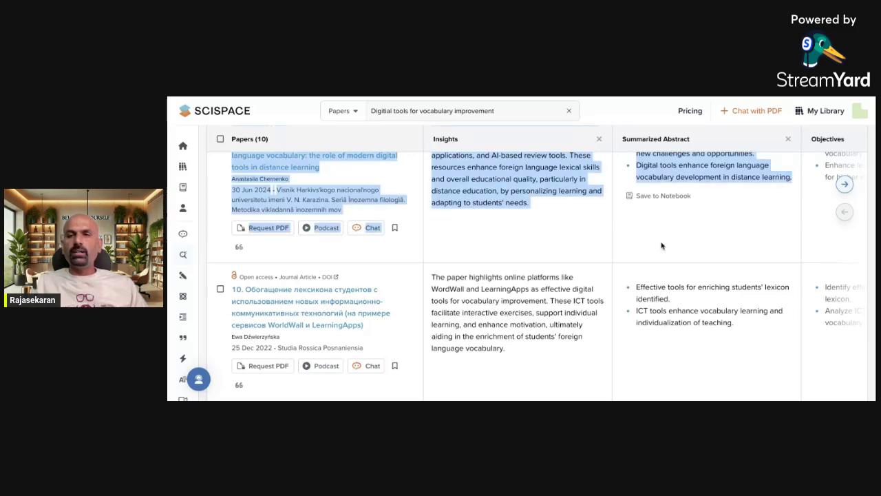
Step: Clear the text selection and look at the end of the papers table and the related questions
click(602, 369)
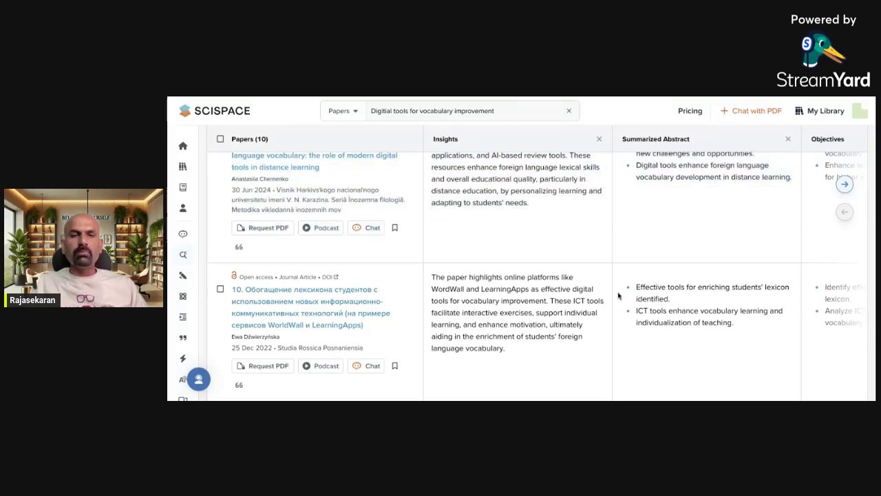
scroll(617, 296, down, 3)
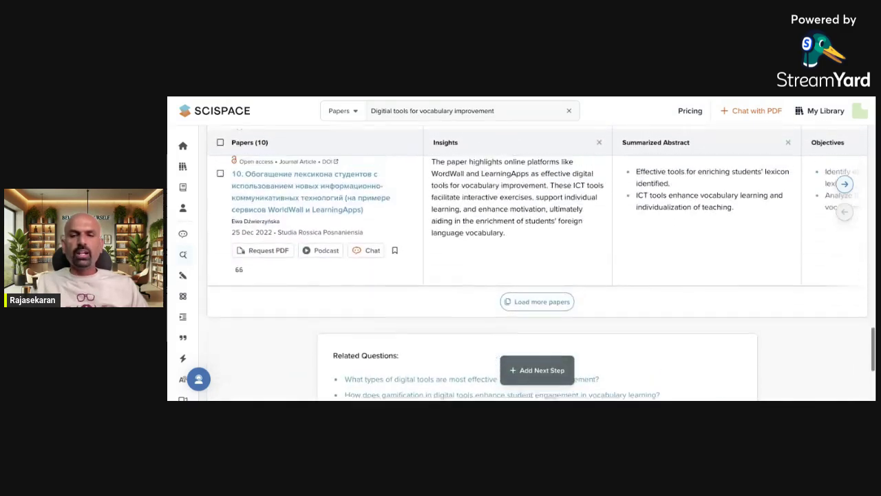
scroll(618, 282, up, 3)
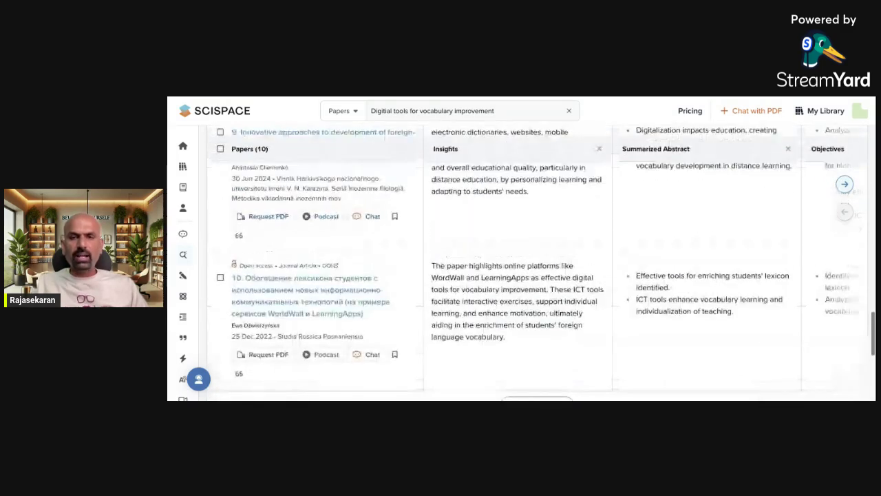
Step: Load more papers into the results table twice, looking over the added papers and the related questions
scroll(555, 248, down, 4)
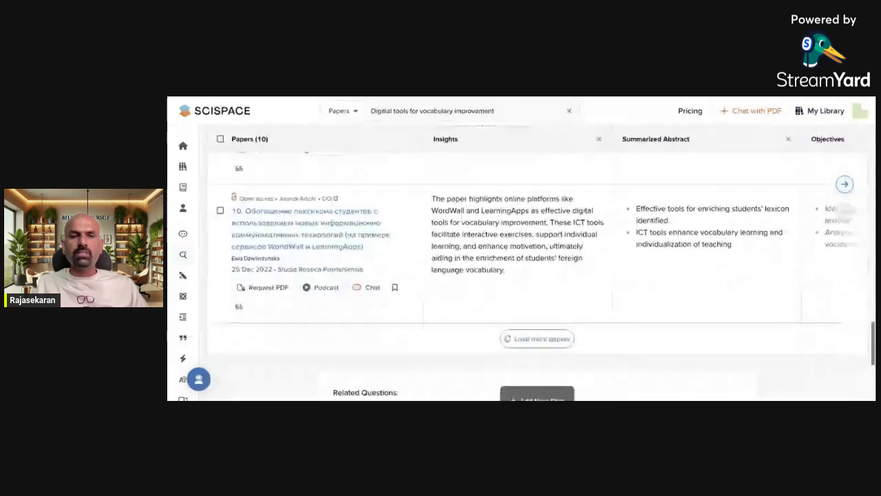
click(554, 245)
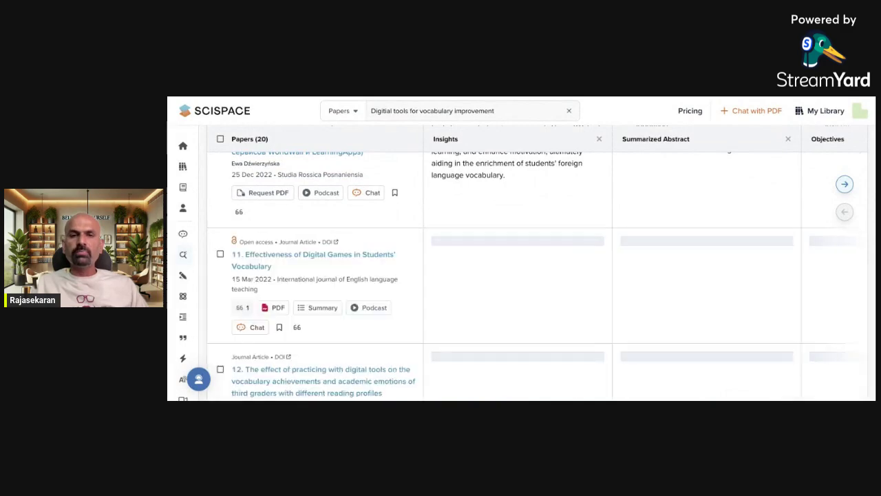
scroll(554, 247, down, 8)
scroll(537, 265, down, 3)
scroll(538, 265, up, 4)
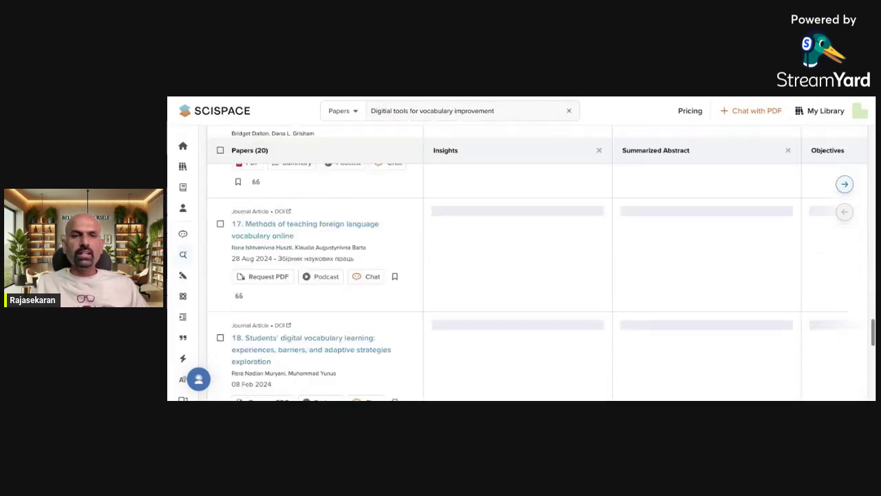
scroll(538, 265, down, 1)
scroll(538, 248, down, 10)
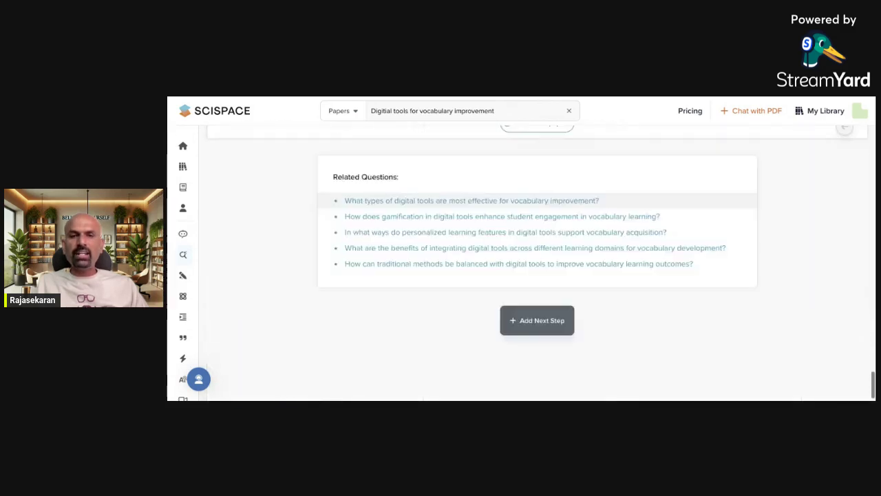
scroll(541, 227, up, 2)
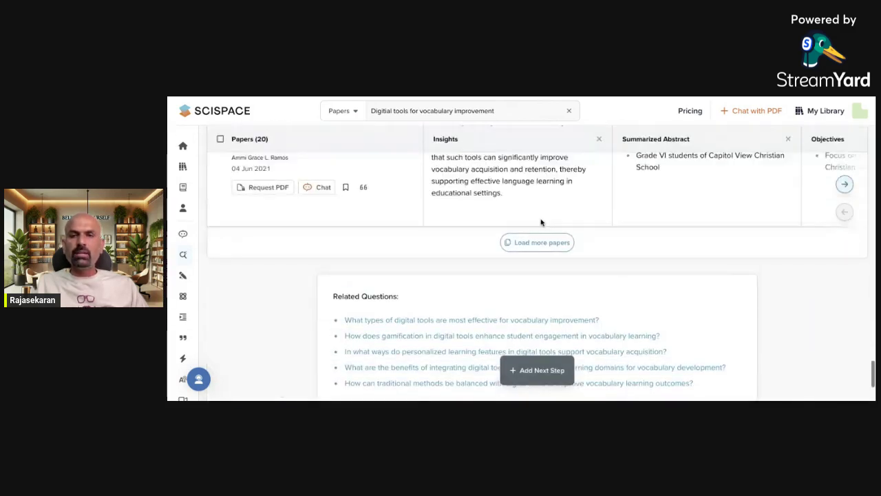
click(541, 243)
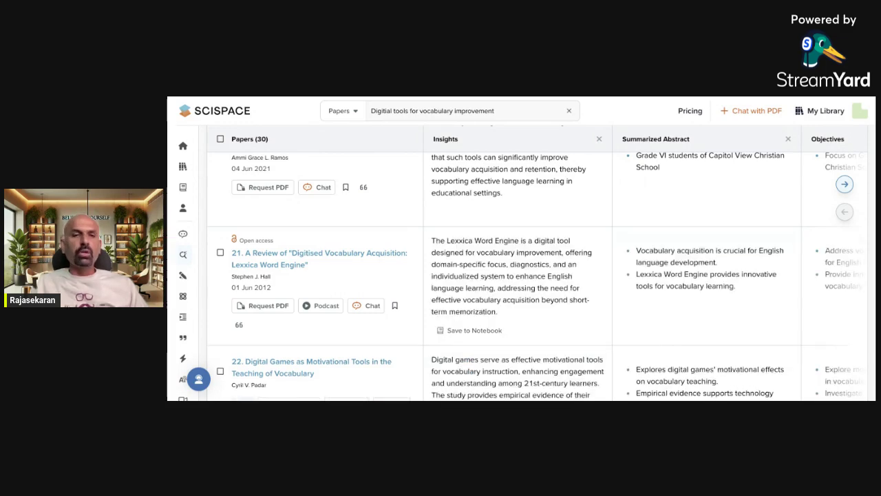
Step: Request the PDF of paper 14 on Quizlet's effectiveness with the message "I want PDF of this paper", and dismiss the confirmation
scroll(518, 262, up, 12)
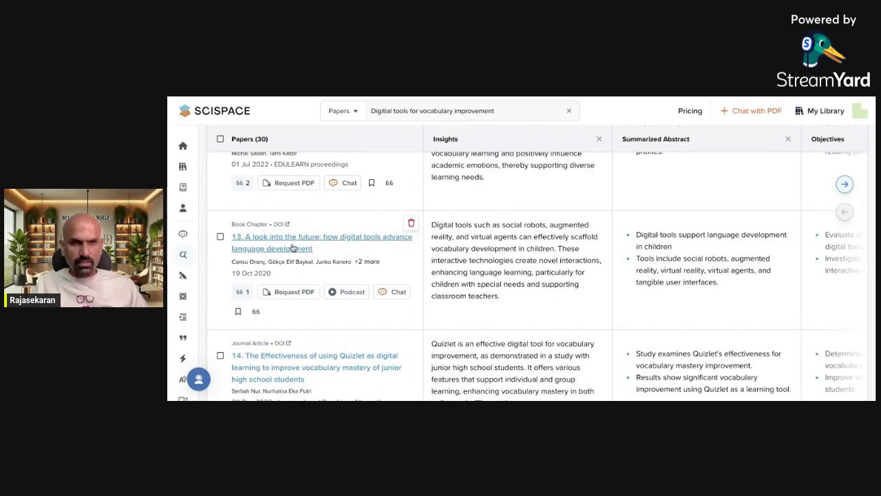
scroll(322, 273, down, 1)
scroll(322, 273, down, 4)
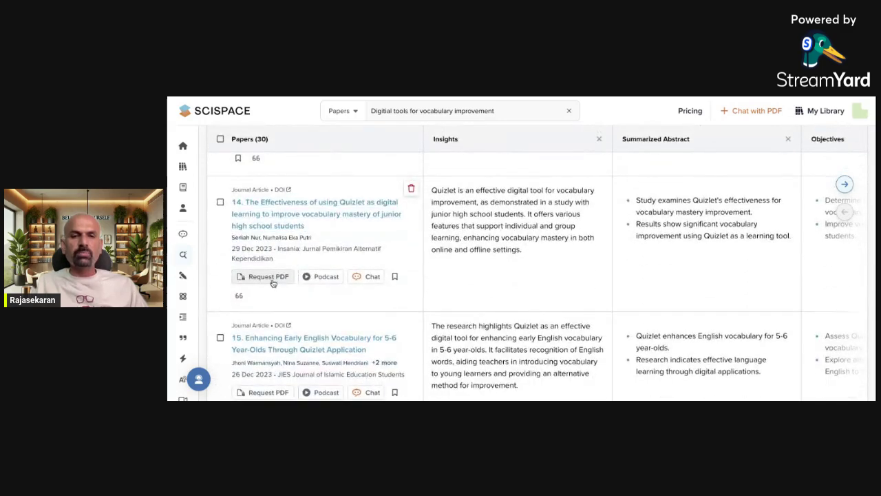
click(270, 277)
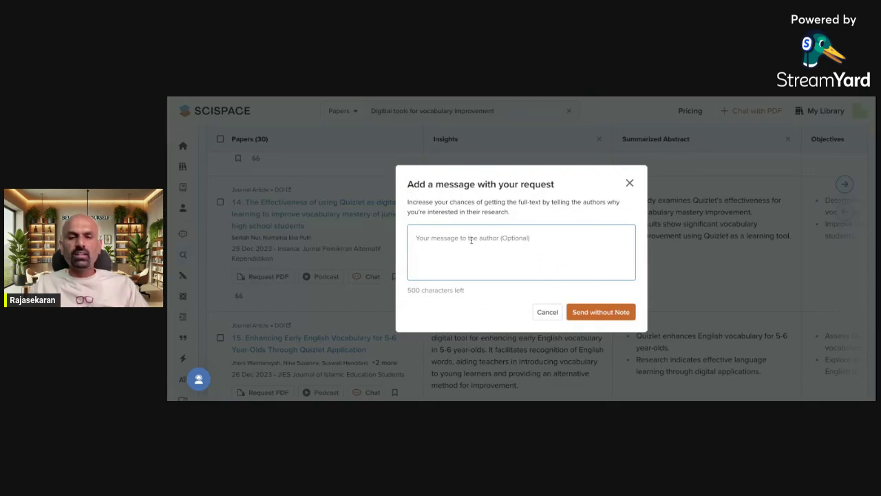
text(I want )
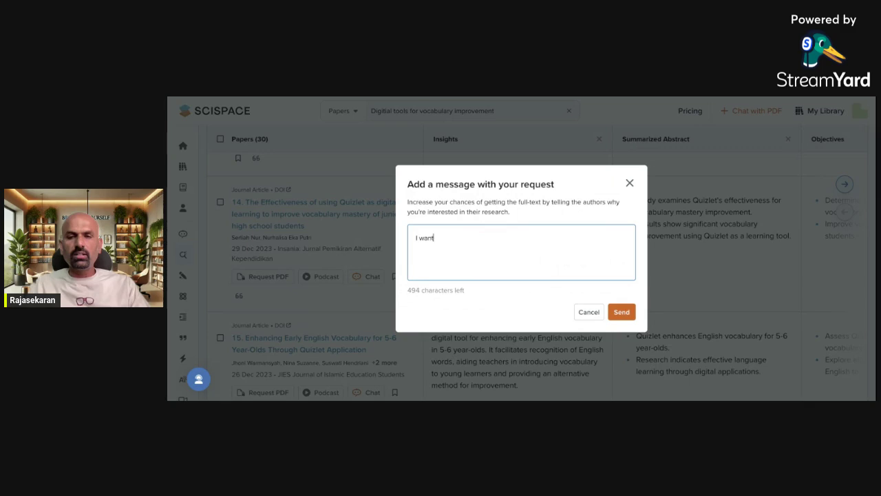
text(PDF )
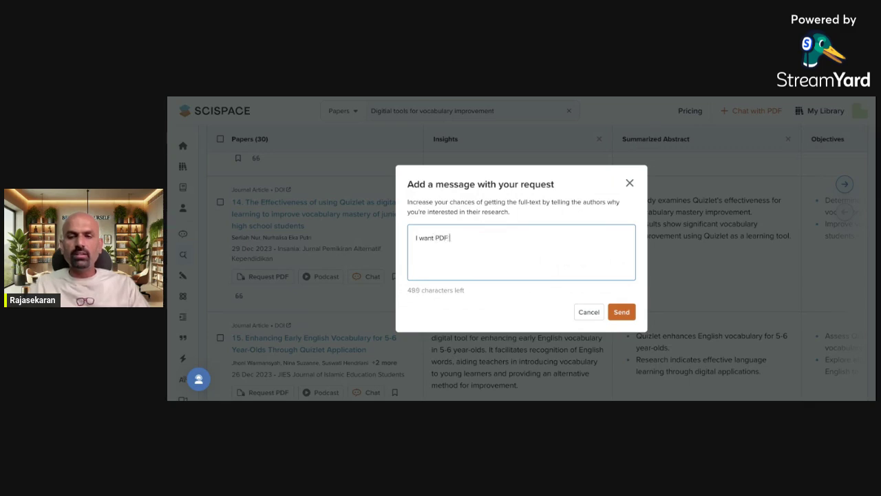
text(of this paper)
click(622, 312)
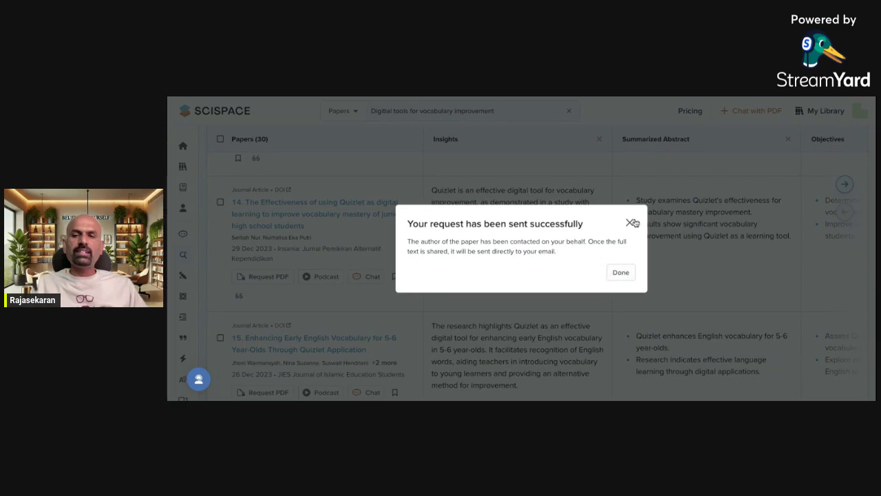
click(622, 272)
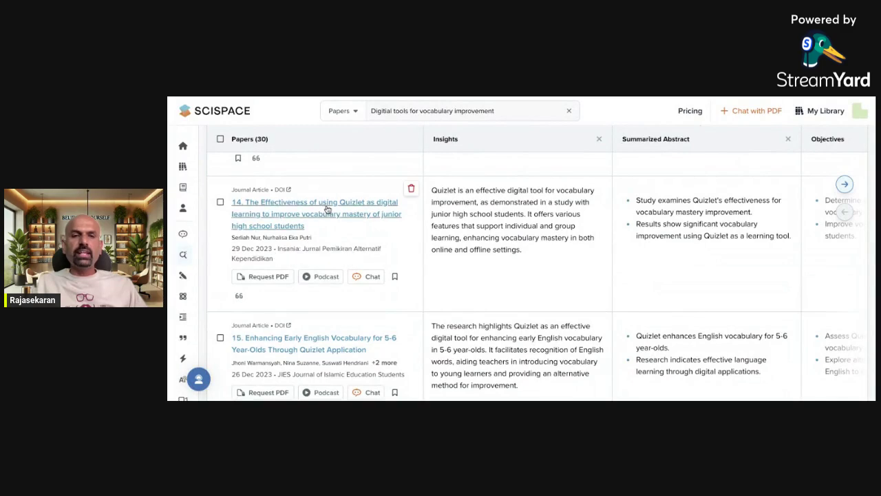
Step: Play a few seconds of paper 14's podcast and try to download it, dismissing the premium offer and the player
click(323, 278)
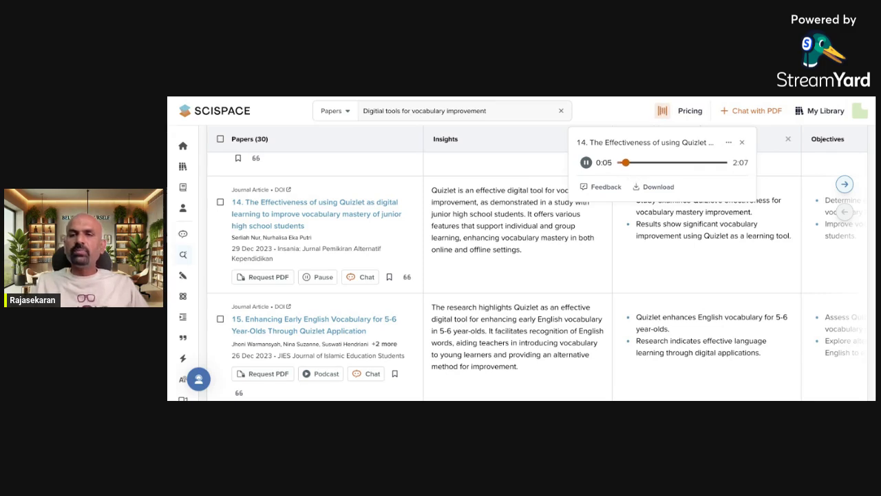
click(586, 164)
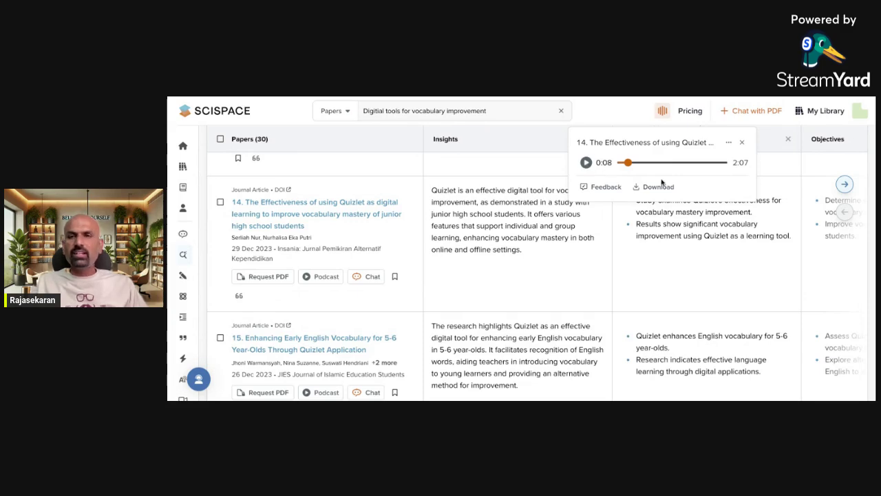
click(657, 188)
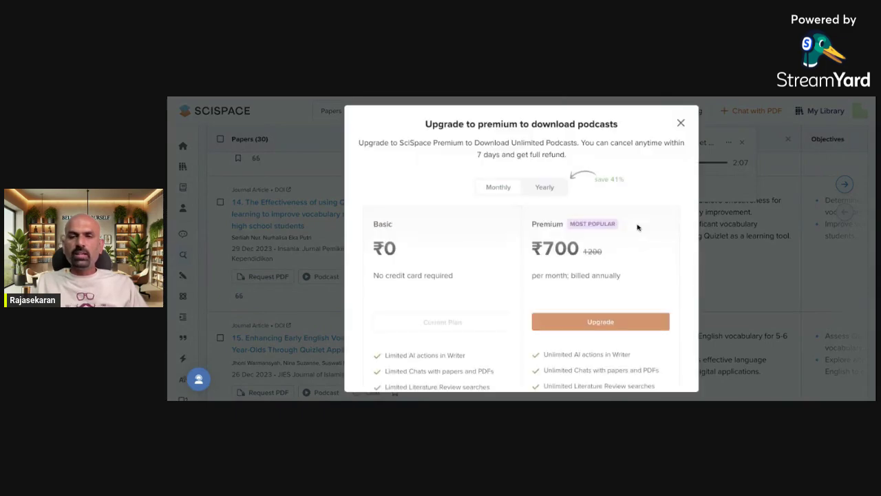
click(681, 124)
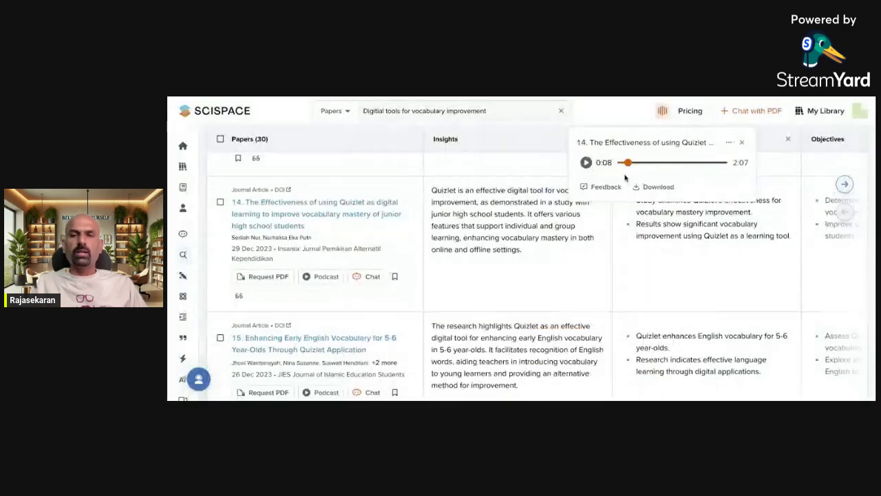
click(744, 142)
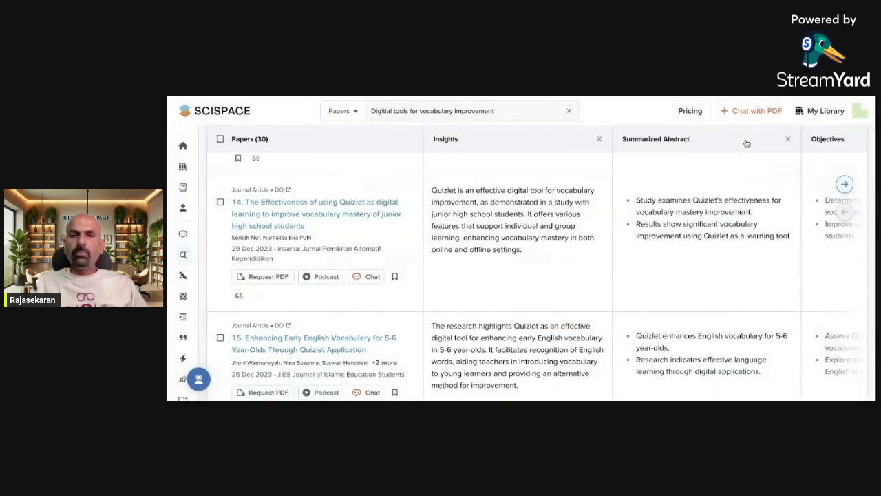
Step: Open the chat for paper 14 on Quizlet and ask it "Please extract finding"
click(369, 279)
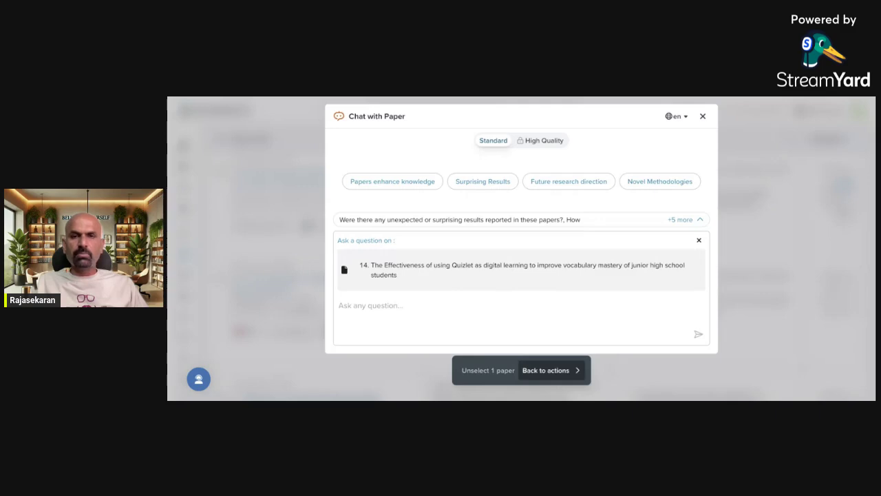
click(439, 309)
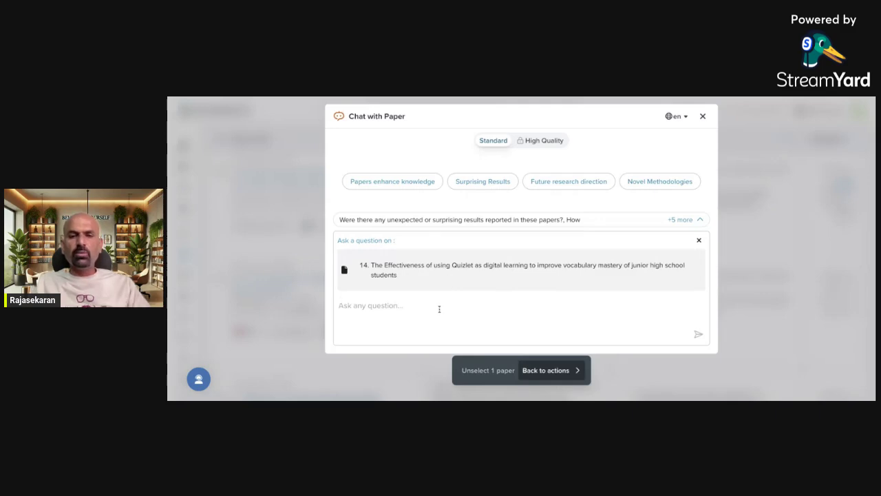
text(Please re)
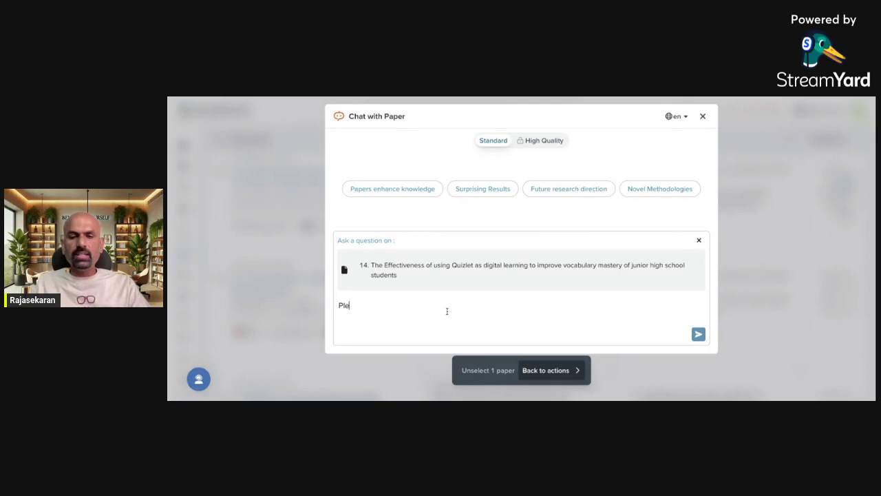
key(BackSpace)
key(BackSpace)
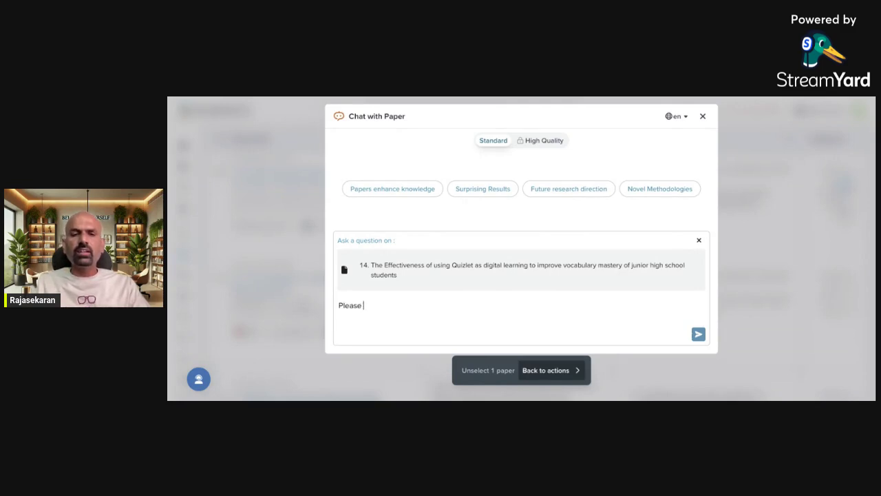
text(extrract)
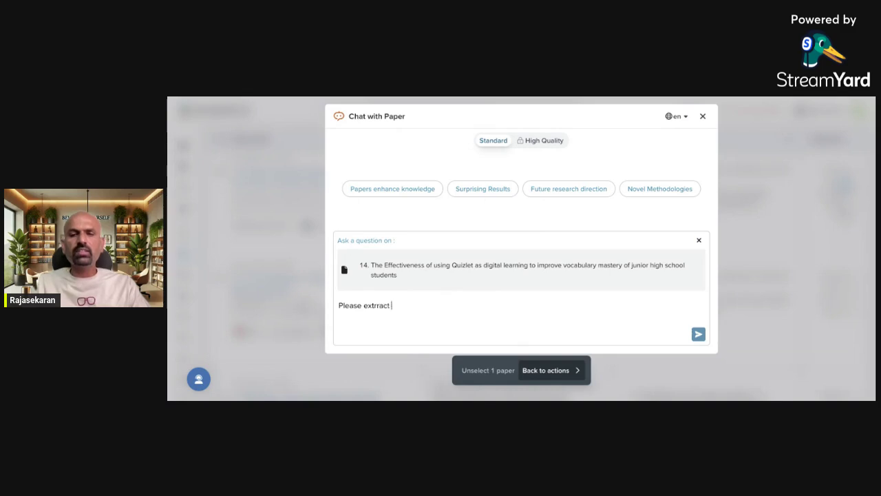
key(BackSpace)
key(BackSpace)
key(BackSpace)
key(BackSpace)
key(BackSpace)
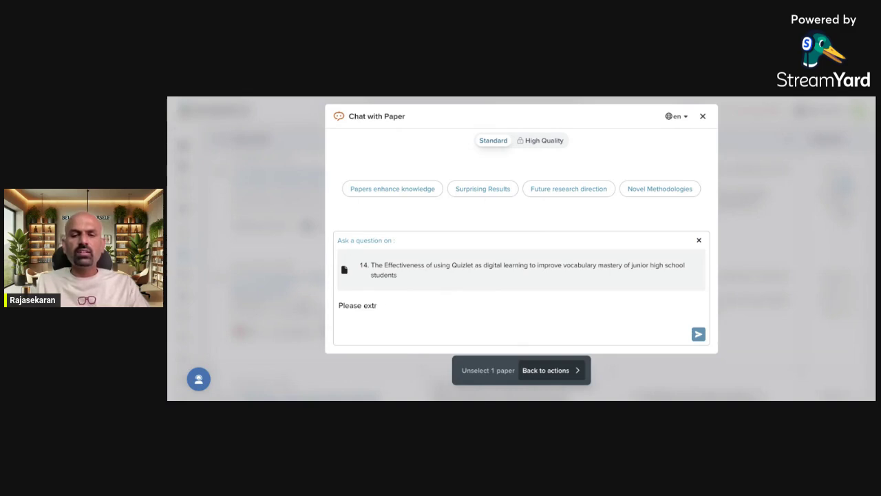
text(act)
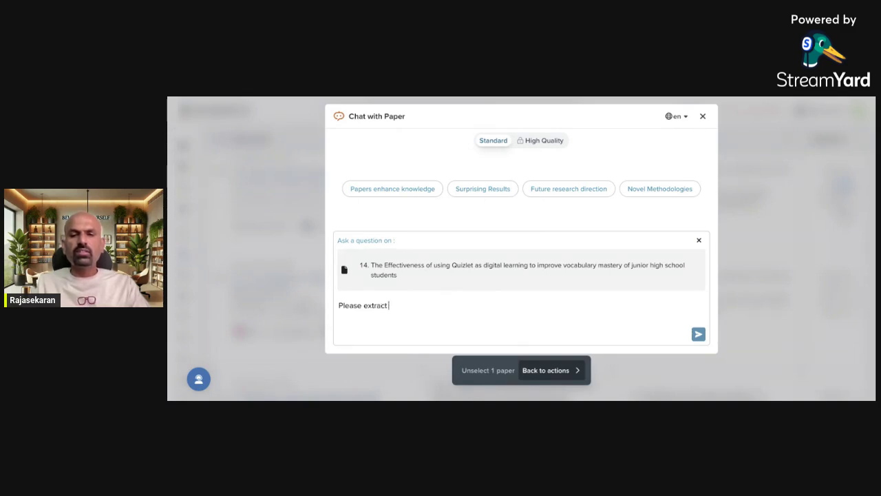
text( finding)
key(Return)
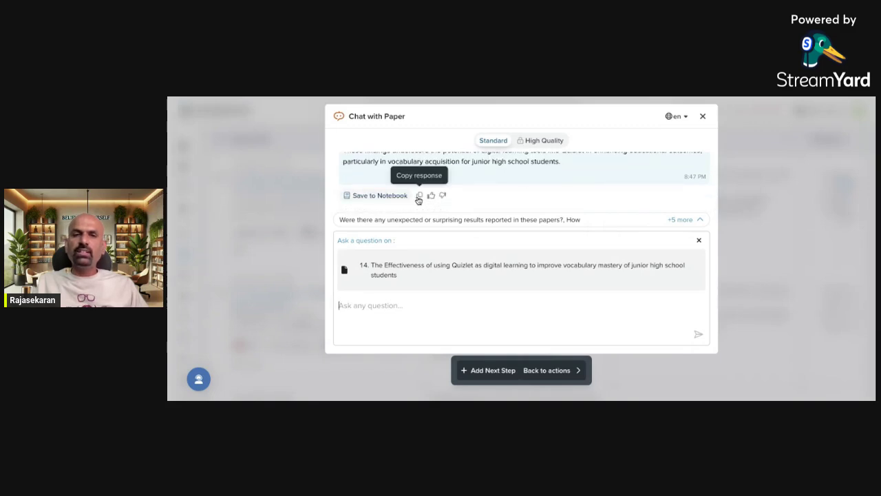
Step: Save the chat response on the Quizlet findings to the notebook, review the saved text, and close the notebook
click(366, 197)
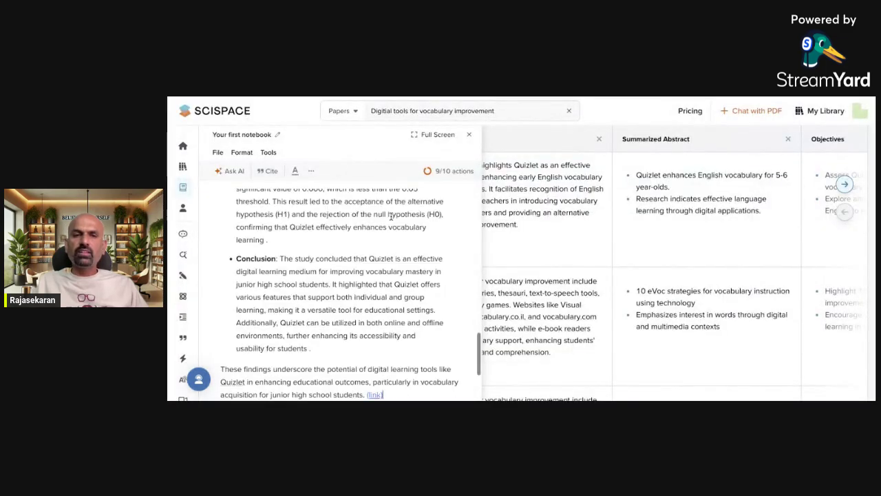
scroll(342, 232, up, 5)
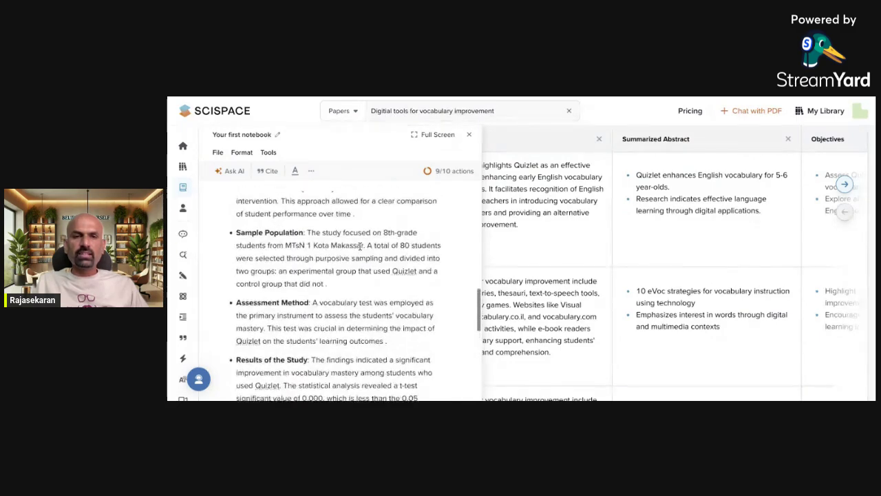
scroll(360, 246, up, 3)
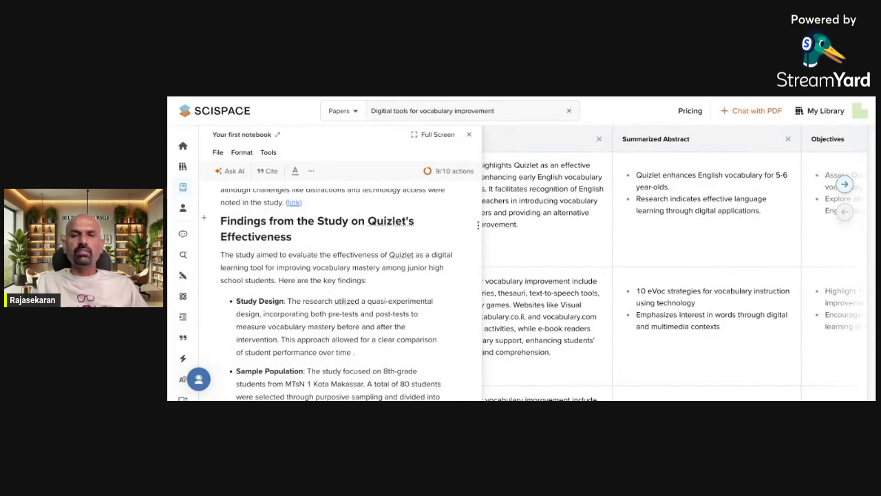
click(551, 240)
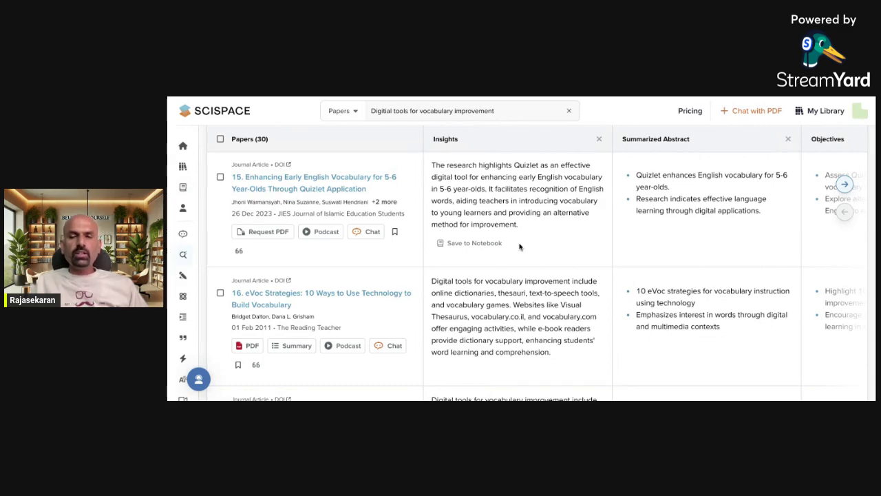
scroll(519, 247, down, 3)
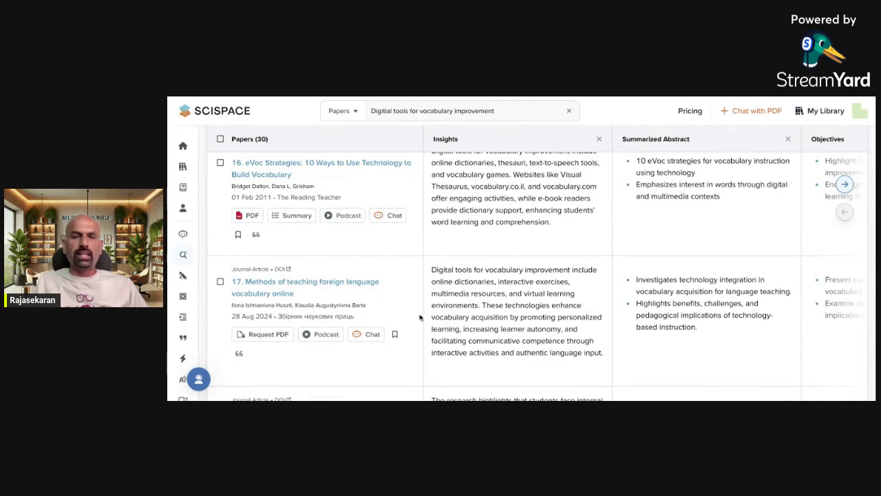
scroll(437, 260, up, 1)
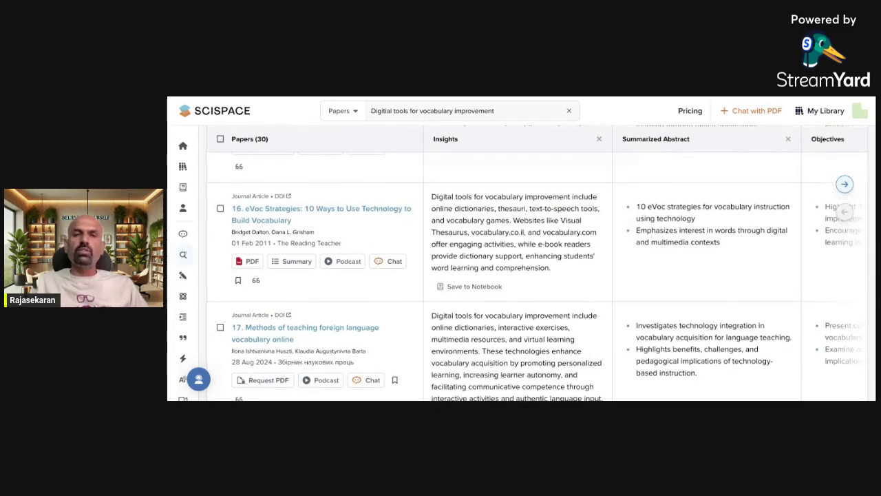
scroll(482, 261, down, 1)
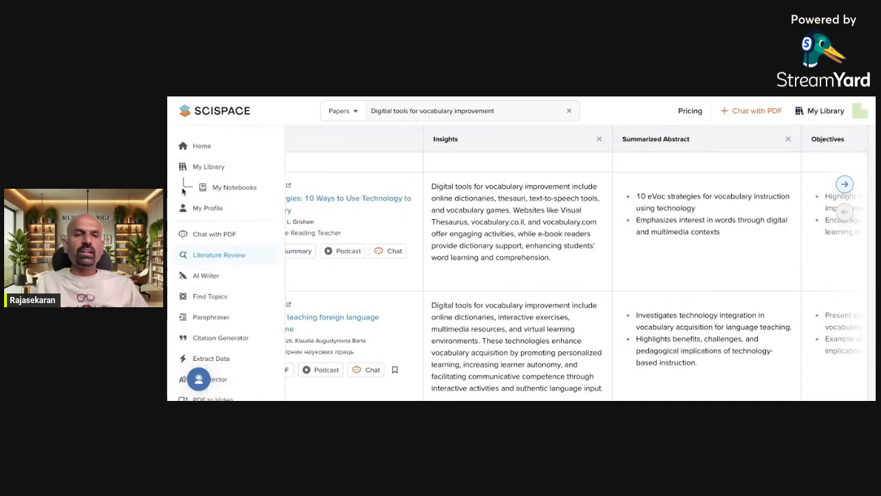
Step: Upload "Supporting students success beyond classroom.pdf" to Chat with PDF, storing it in a new collection named "Video"
click(238, 238)
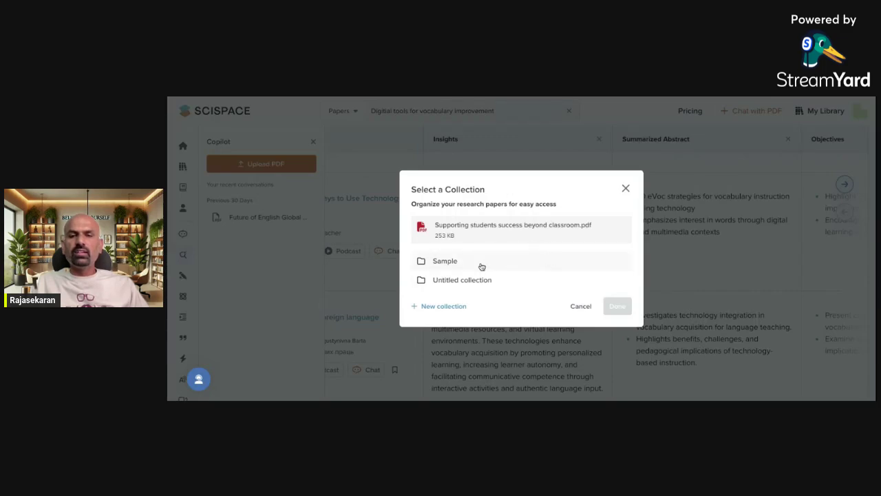
click(444, 306)
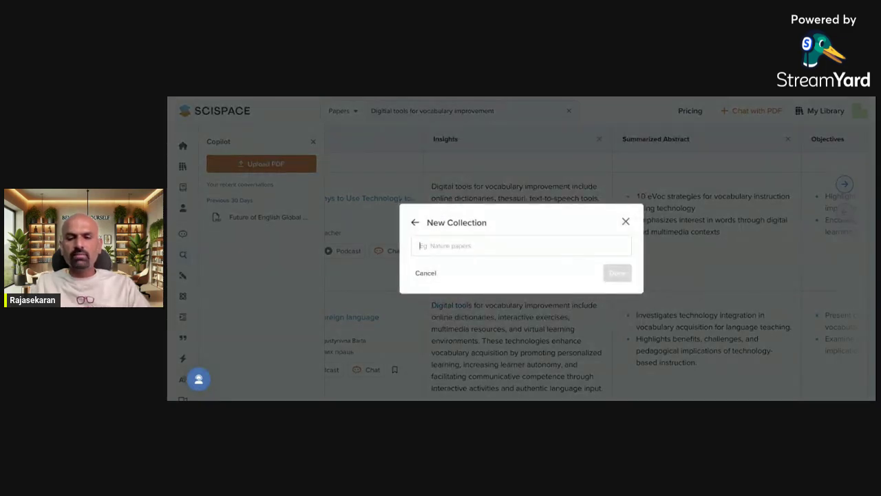
text(Video)
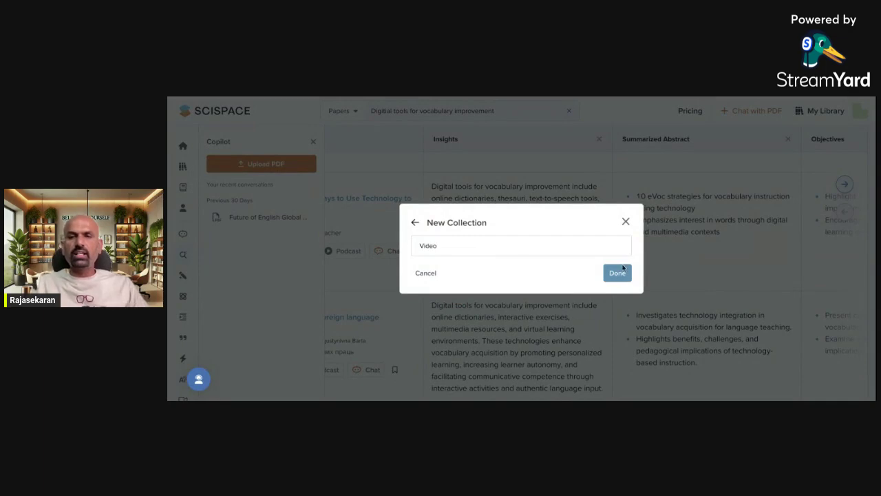
click(615, 275)
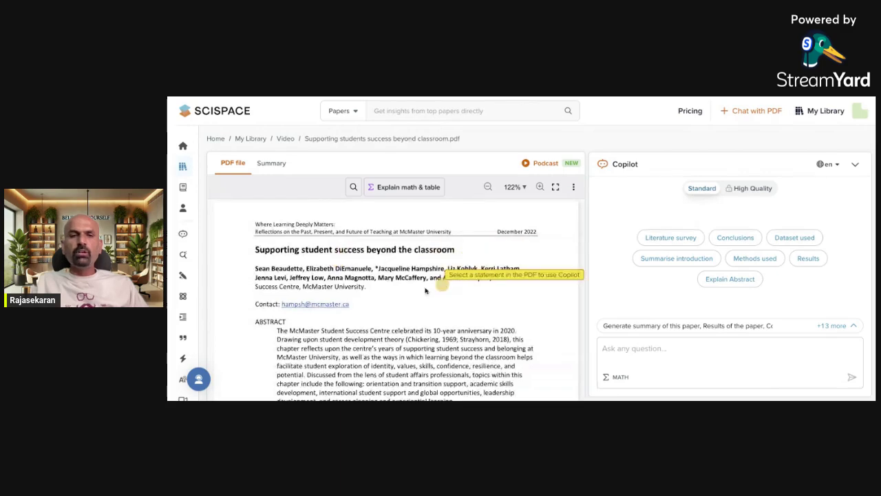
Step: Look through the first pages of the uploaded student success PDF and generate its summary
scroll(453, 264, down, 1)
scroll(453, 263, down, 10)
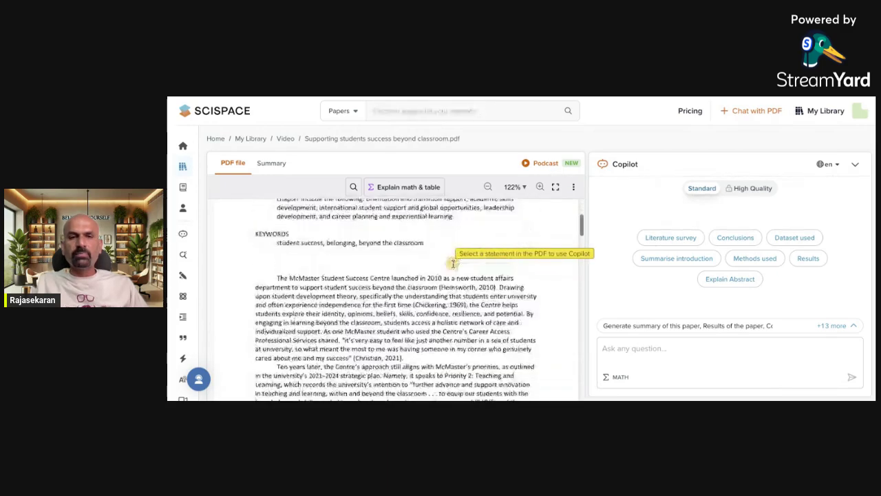
scroll(453, 264, down, 10)
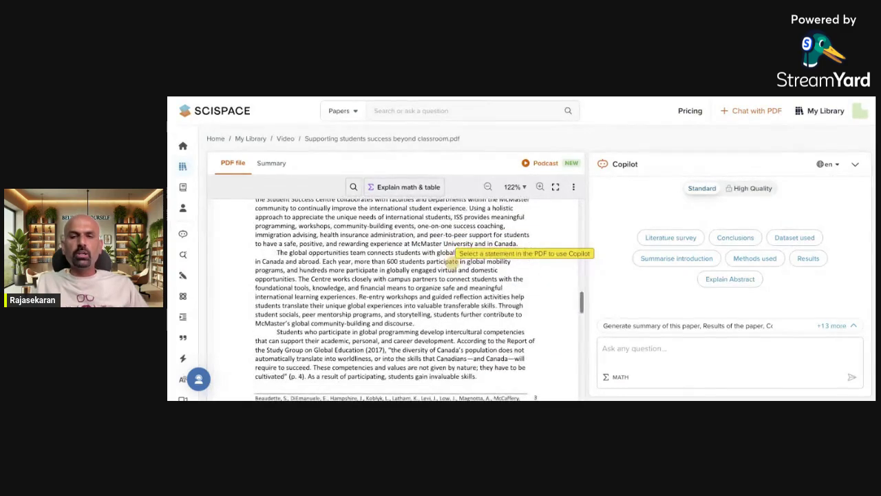
scroll(453, 263, down, 1)
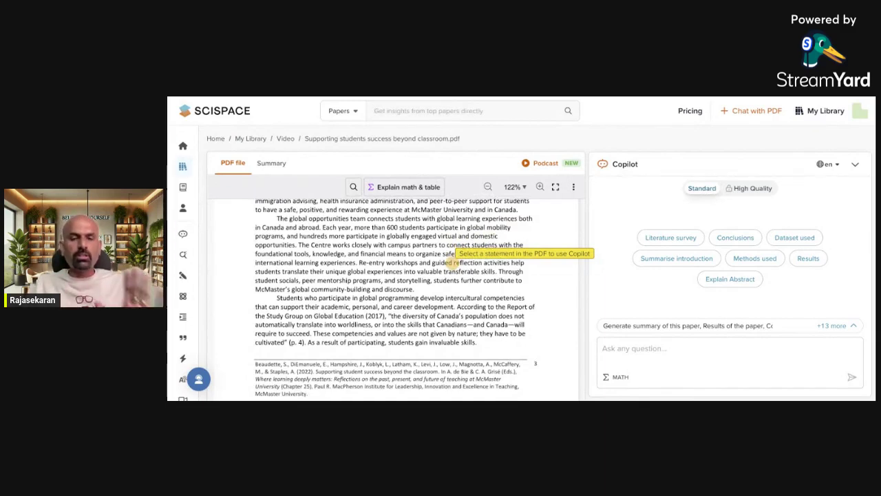
drag(415, 289, 350, 205)
click(268, 166)
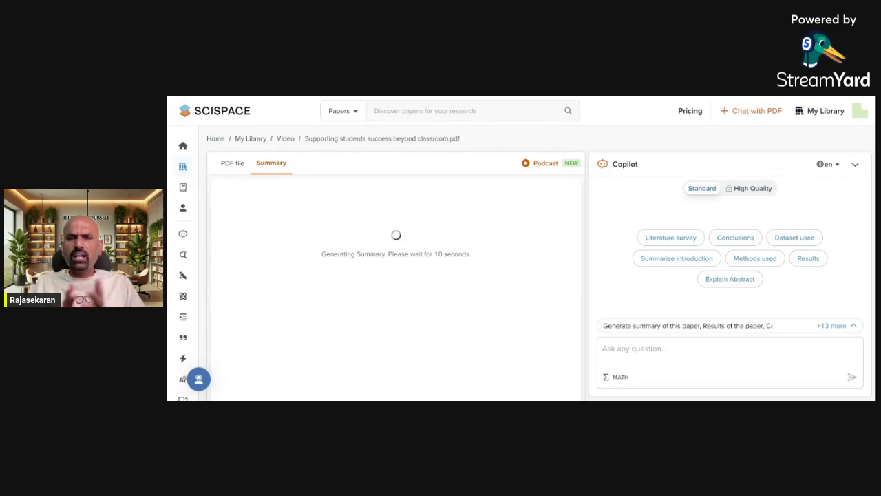
Step: Read the generated summary through to its conclusion section and return to its beginning
scroll(365, 241, down, 2)
scroll(365, 242, down, 4)
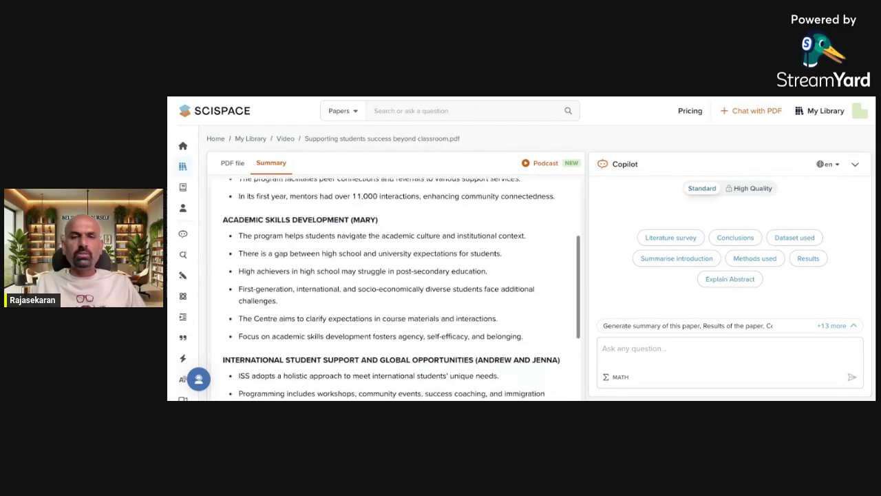
scroll(399, 289, down, 5)
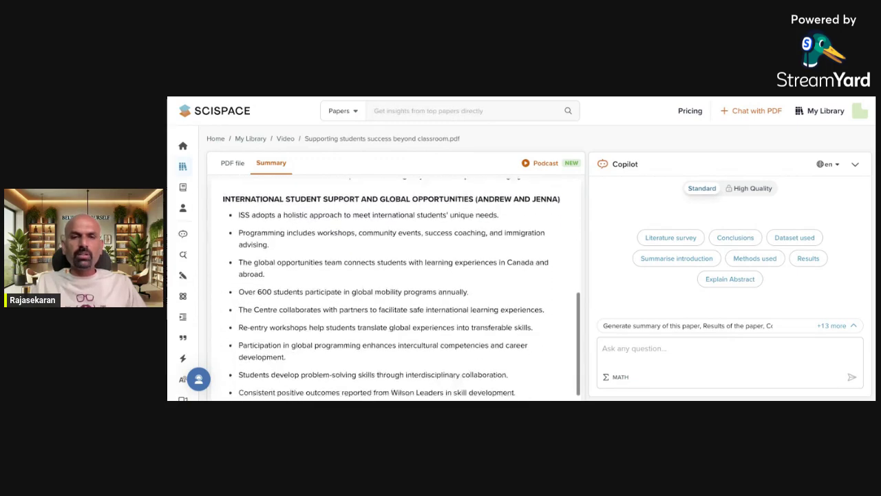
scroll(393, 289, down, 3)
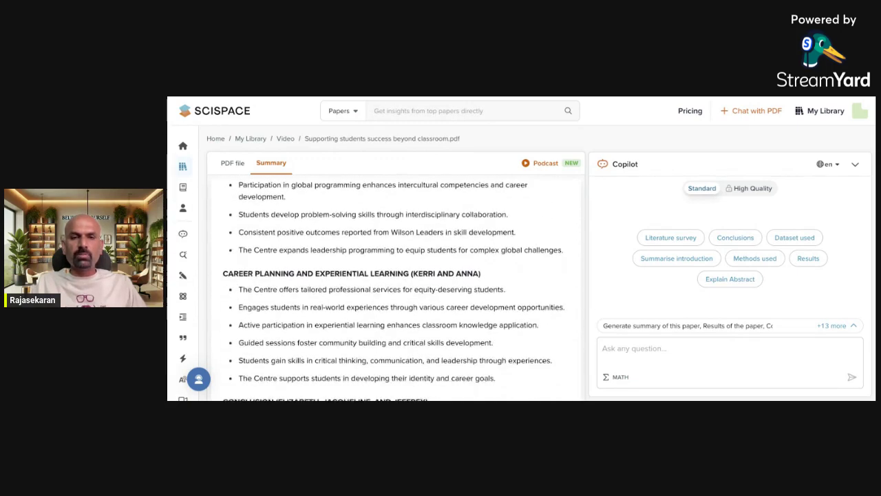
scroll(392, 289, down, 1)
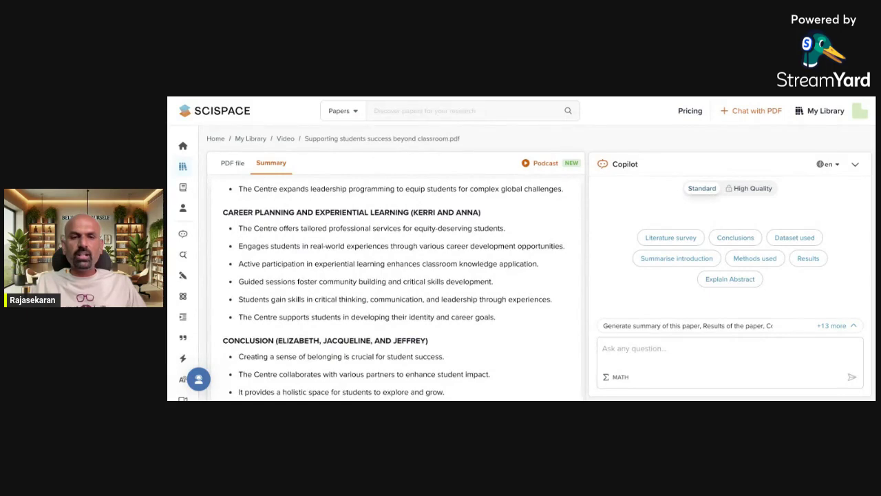
scroll(393, 289, down, 1)
scroll(392, 276, down, 2)
scroll(392, 276, up, 10)
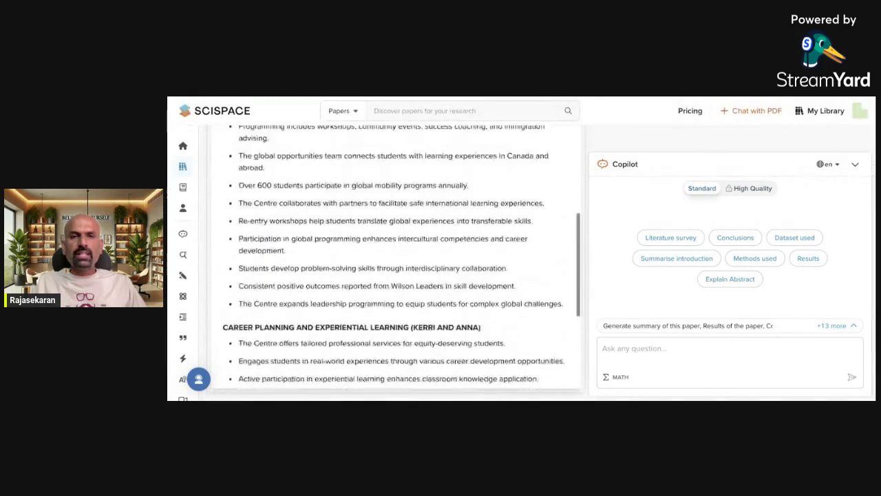
scroll(392, 275, up, 8)
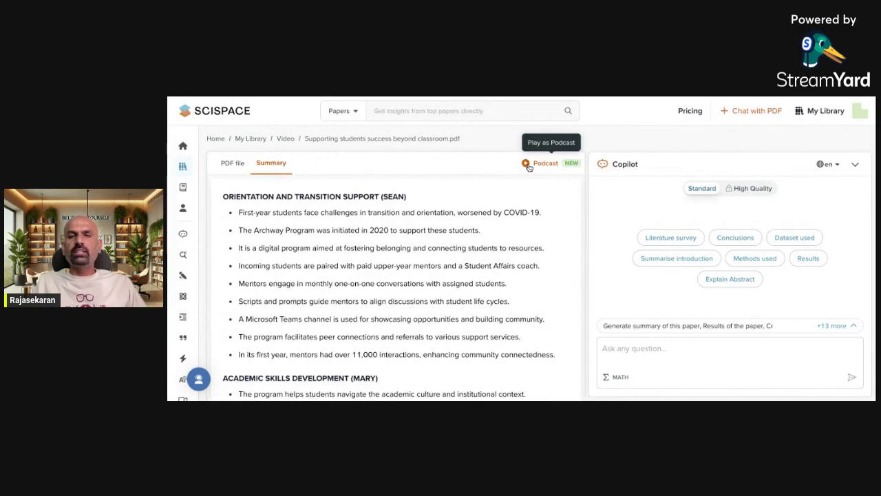
Step: Try to play the uploaded PDF as a podcast and dismiss the premium upgrade offer
click(528, 165)
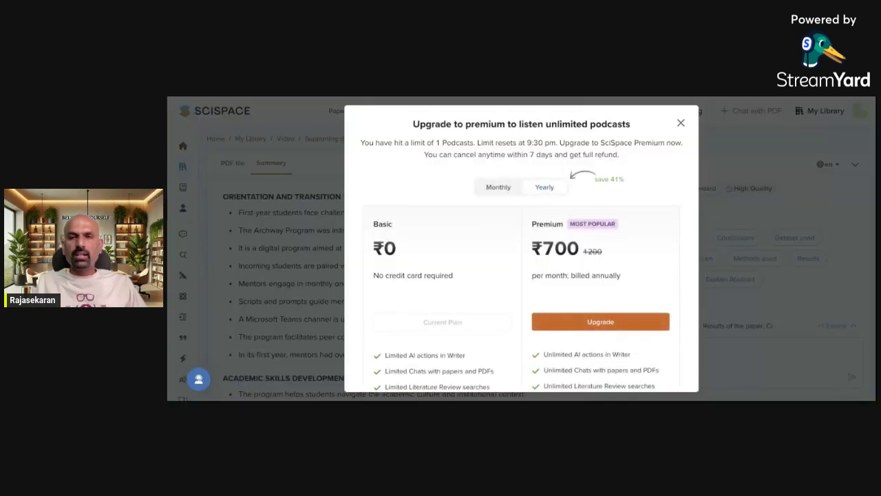
click(681, 124)
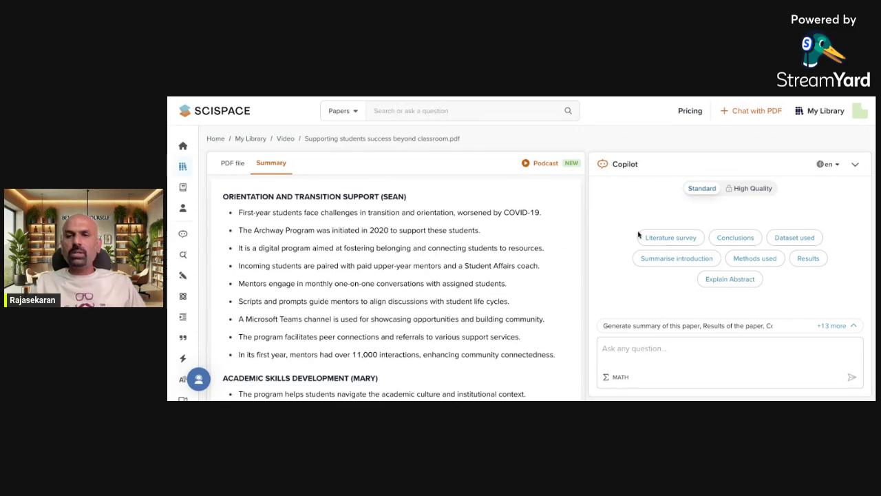
scroll(459, 262, down, 1)
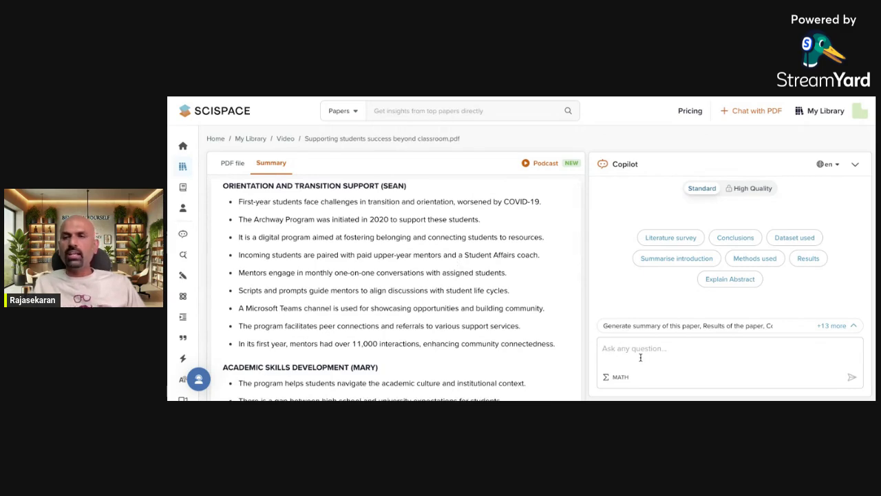
Step: Have Copilot explain the abstract of the PDF, and ask it "Extract intext ciatations"
click(723, 281)
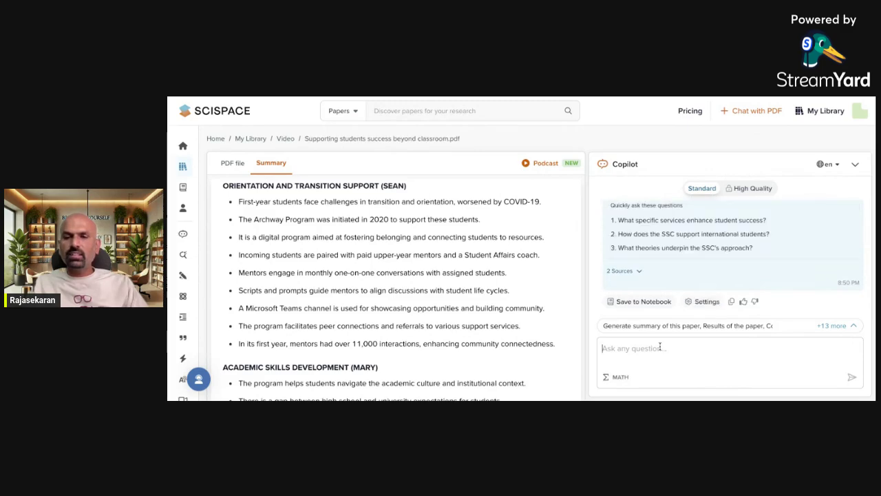
text(Extra)
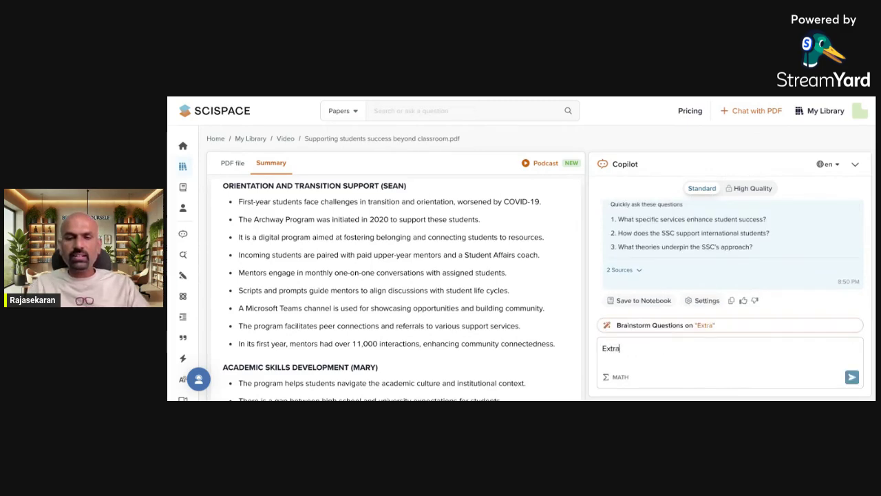
text(ct )
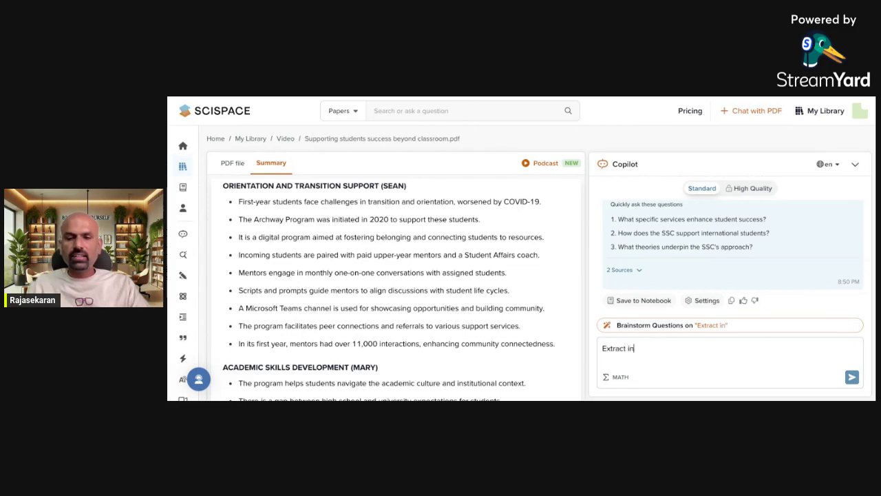
text(intex)
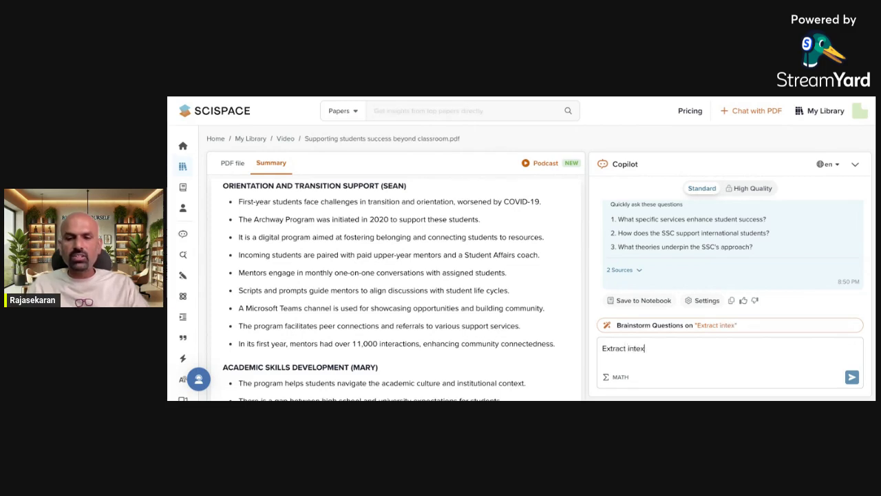
text(t ciatations)
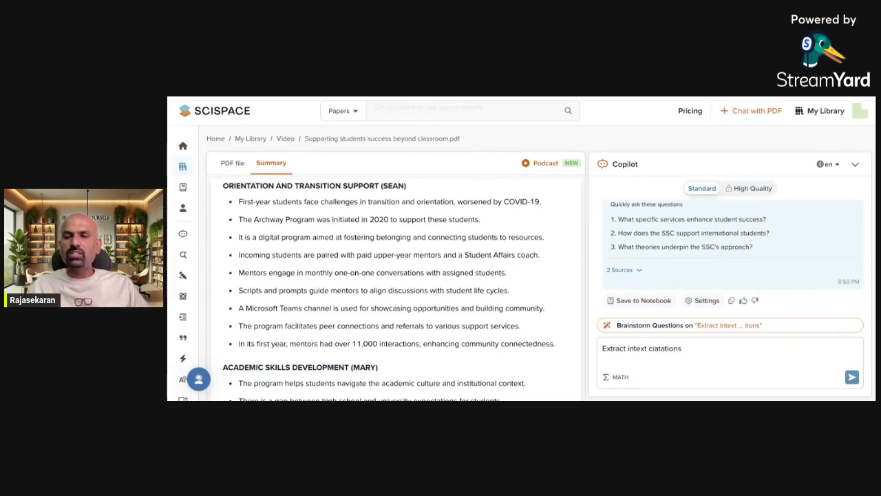
key(Return)
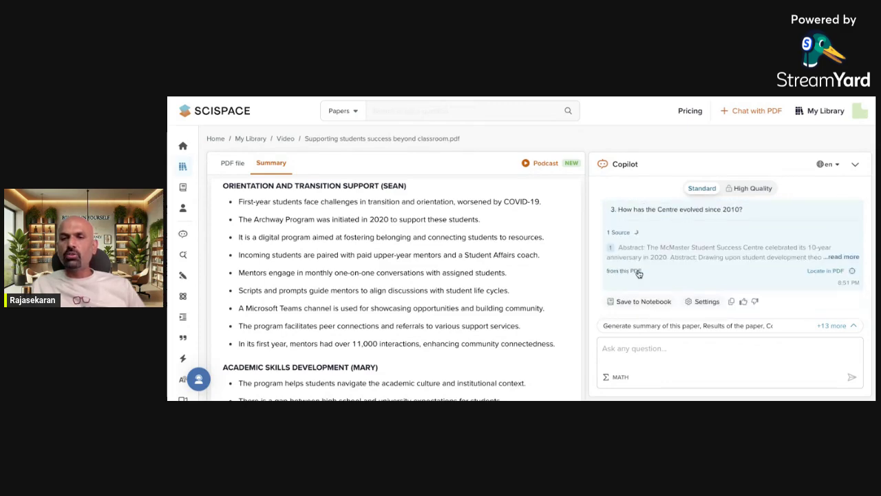
Step: Locate the source passage of Copilot's in-text citation answer in the PDF and browse the document's page thumbnails
scroll(714, 258, up, 2)
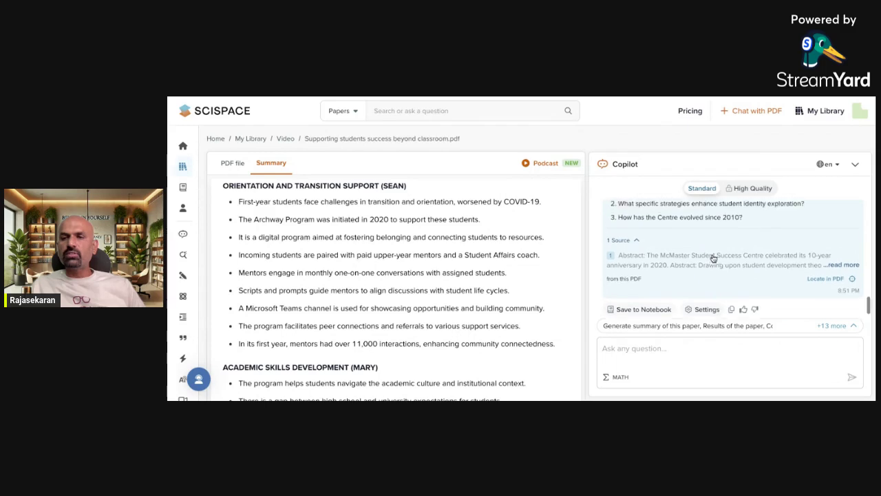
scroll(714, 258, down, 2)
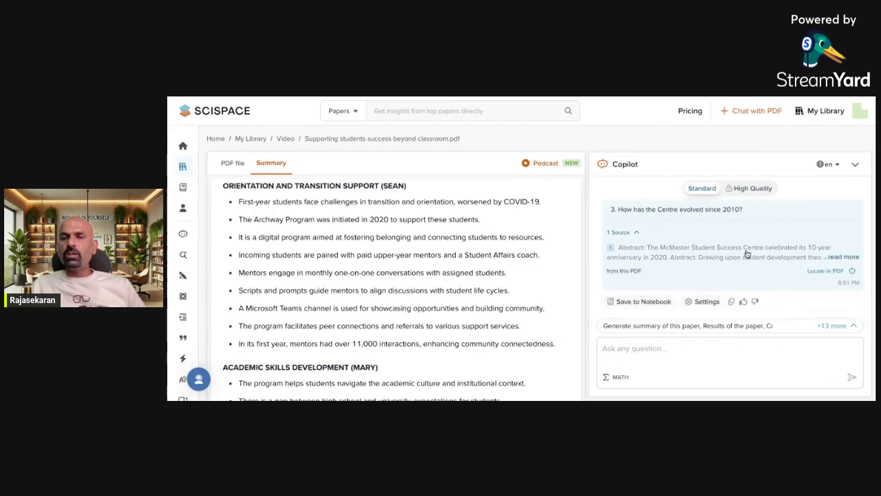
click(817, 273)
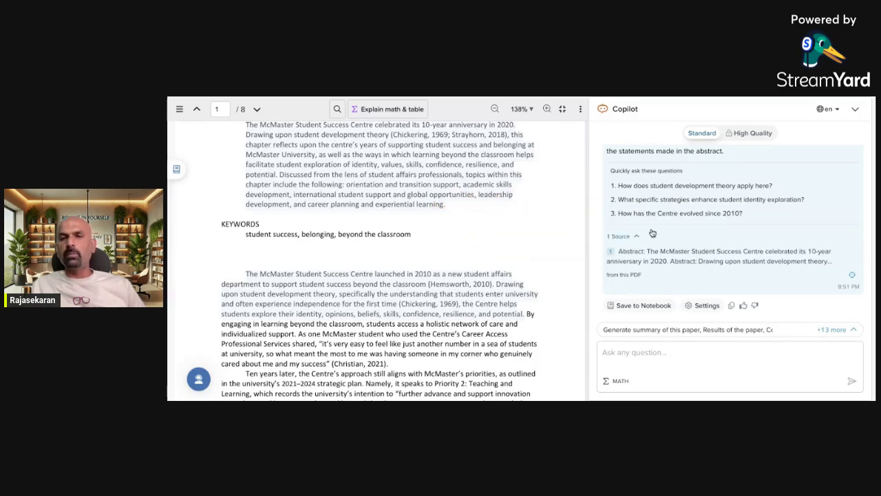
scroll(652, 234, up, 10)
scroll(653, 233, down, 10)
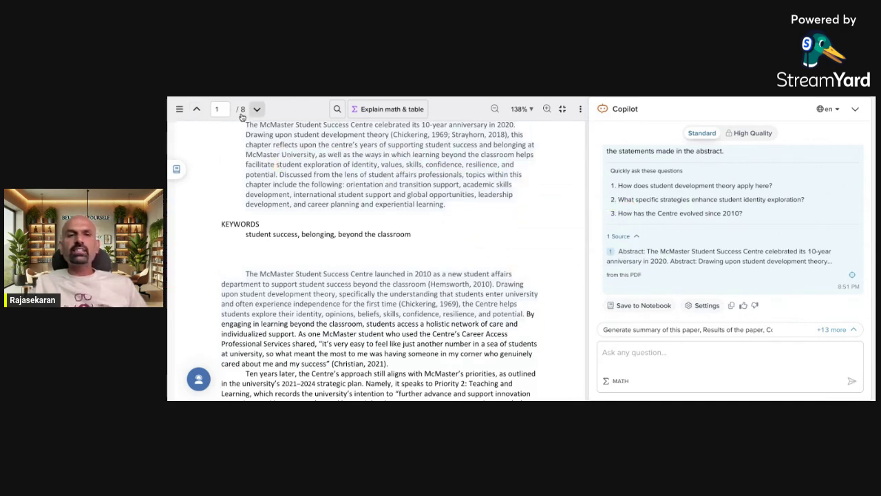
click(178, 111)
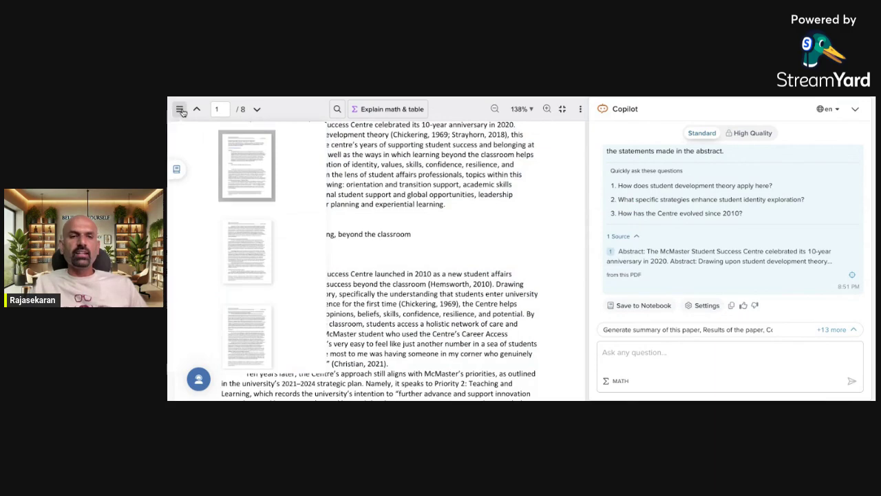
scroll(254, 229, down, 1)
scroll(255, 228, up, 1)
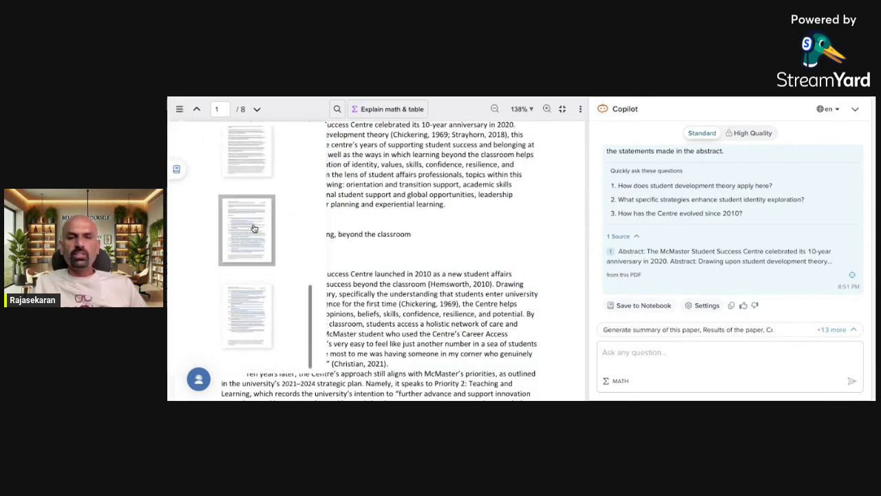
Step: Ask Copilot for "Rich vocabulary from this paper"
mouse_move(650, 270)
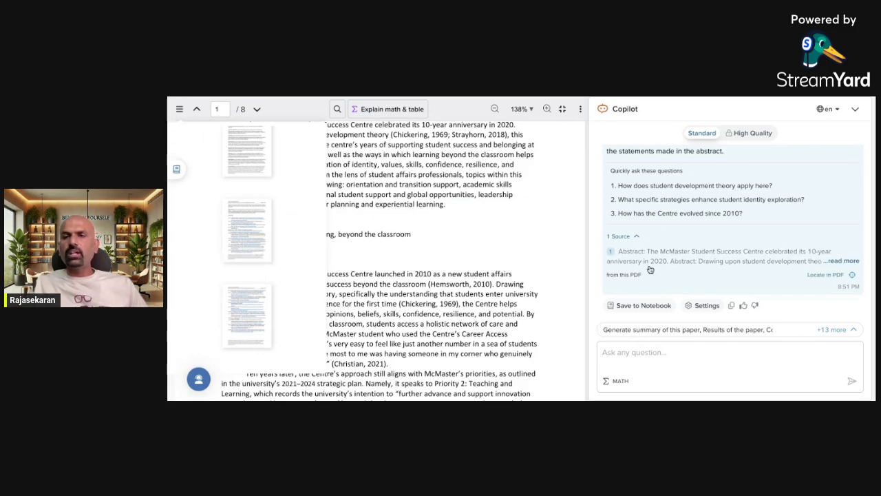
click(659, 356)
text(Ri)
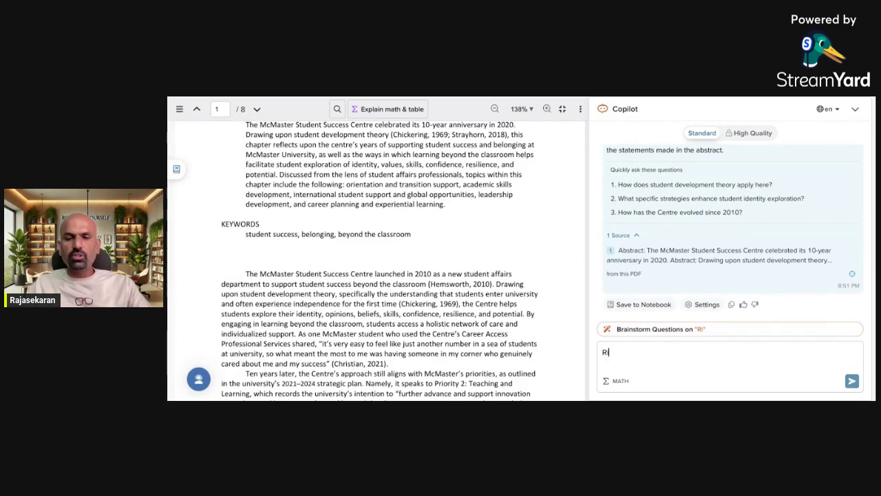
text(ch vocabulary from this paper)
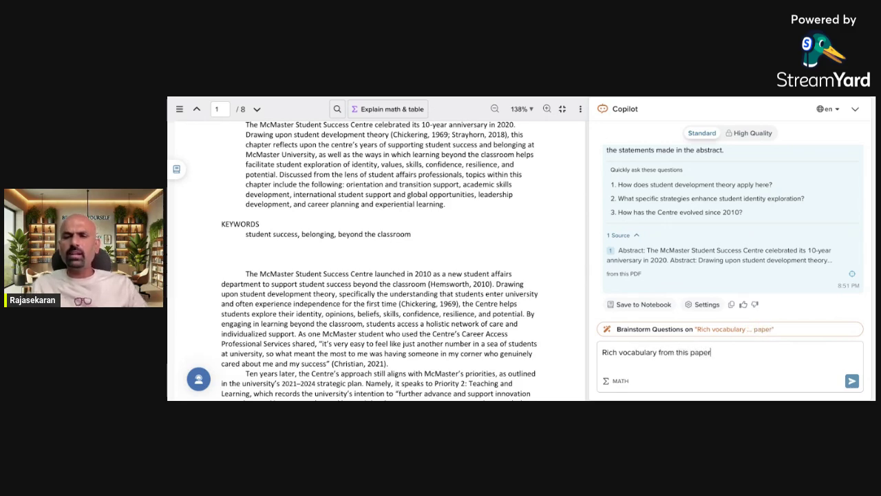
key(Return)
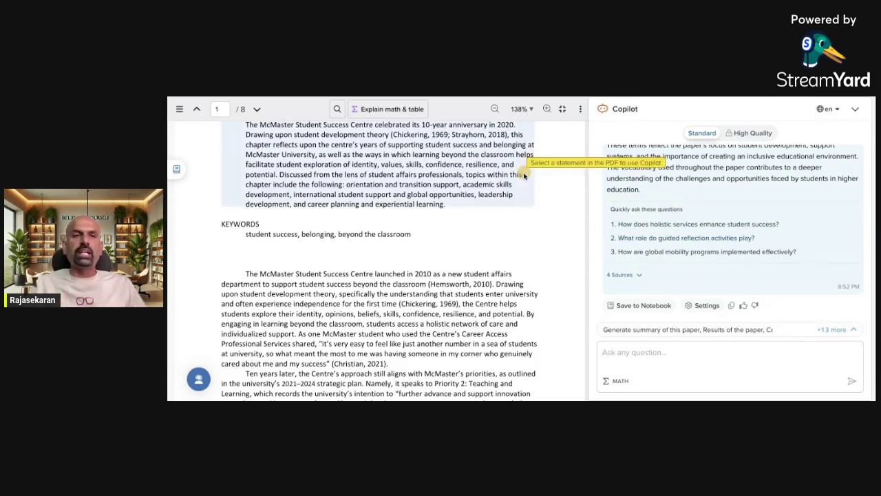
Step: Jump to the beginning of the PDF's first page using the page thumbnails, and leave the document
click(180, 110)
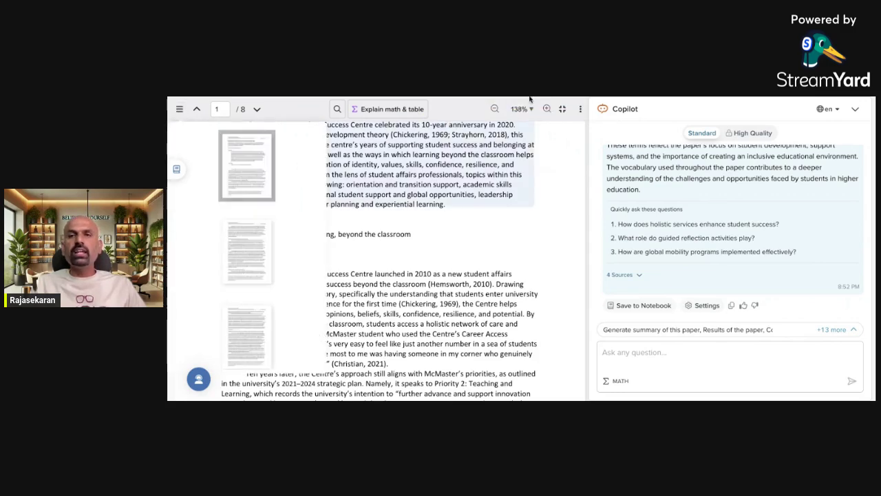
click(240, 144)
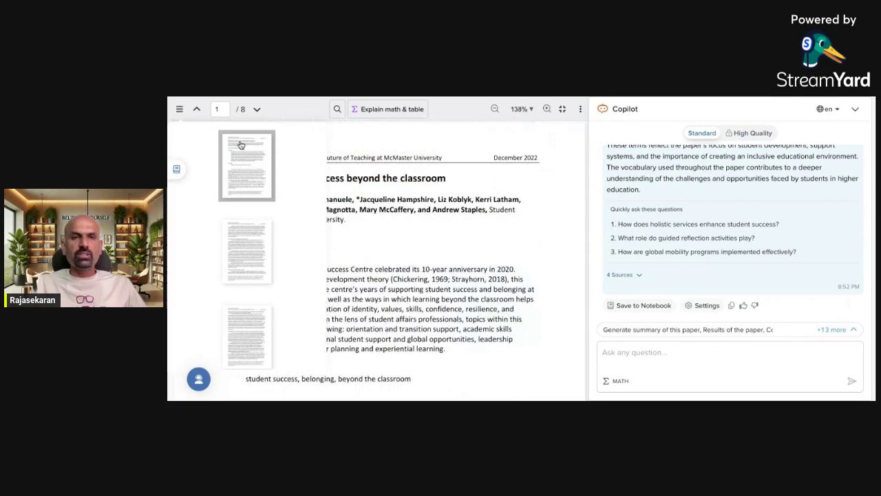
click(197, 111)
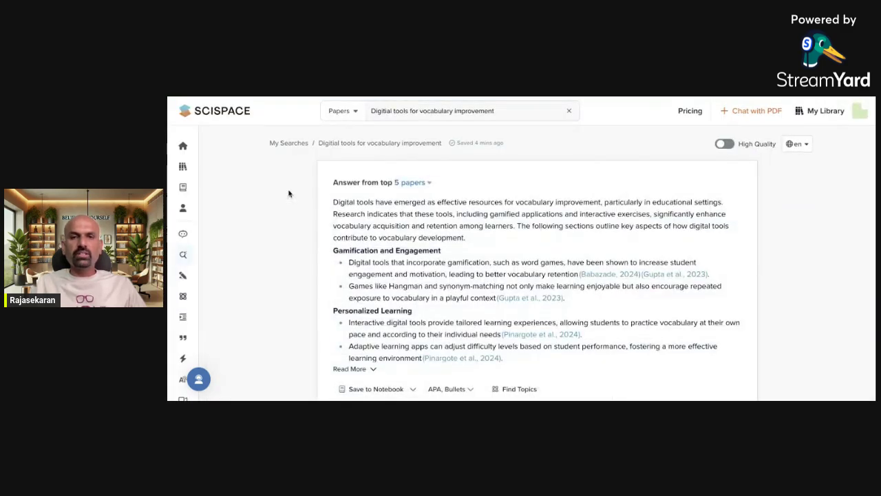
Step: Reopen the saved literature review search "Digitial tools for vocabulary improvement" and limit its papers to those with a PDF
mouse_move(197, 236)
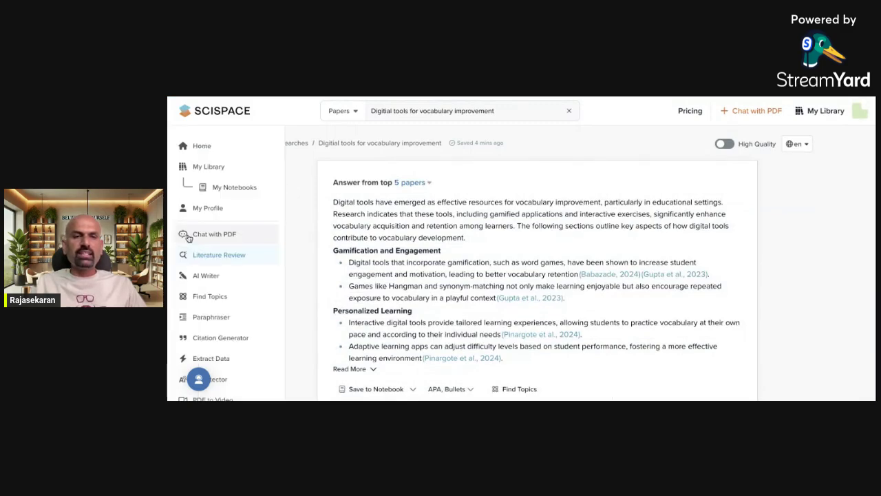
click(227, 254)
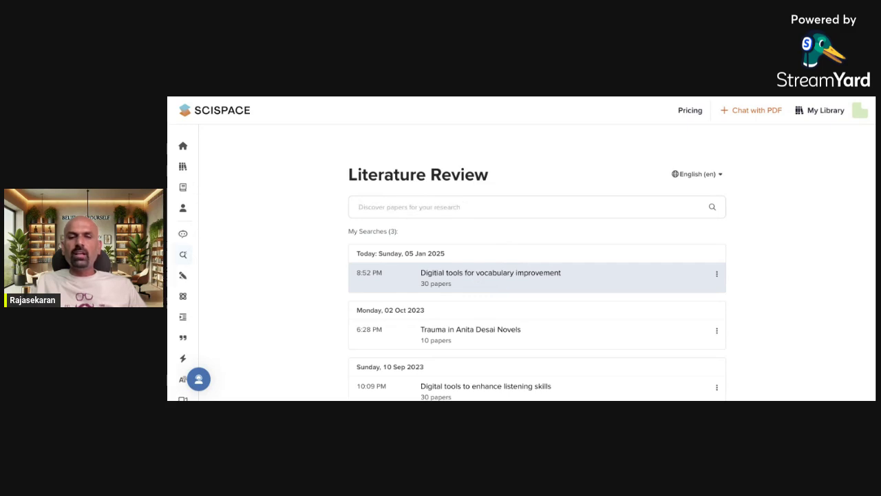
click(496, 278)
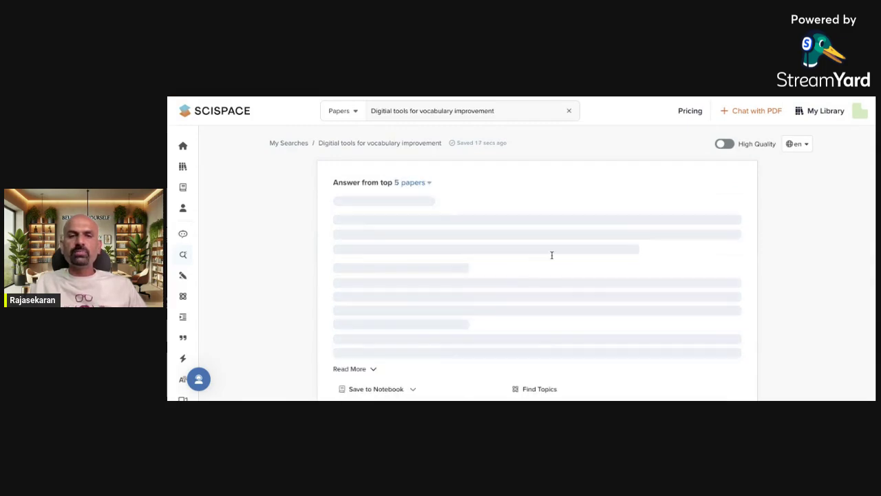
scroll(559, 259, down, 1)
scroll(559, 259, down, 2)
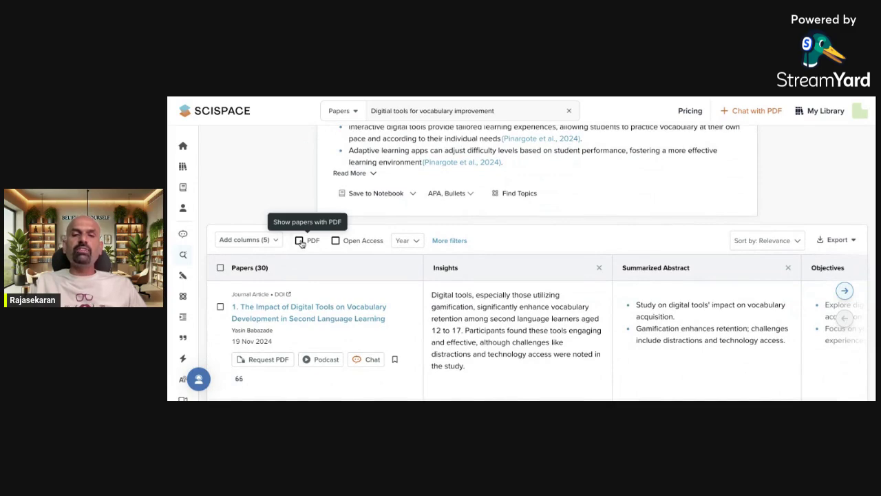
click(300, 241)
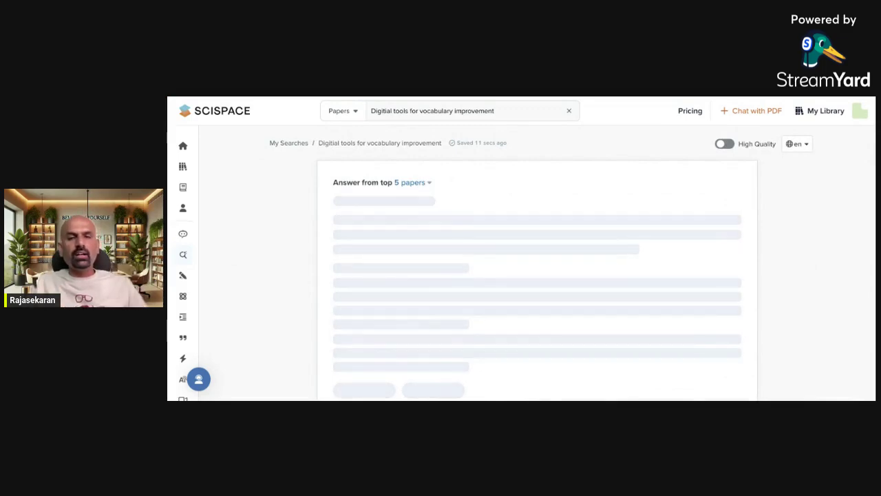
Step: Go through the PDF-filtered papers to the end of the list and load more papers
scroll(344, 338, down, 5)
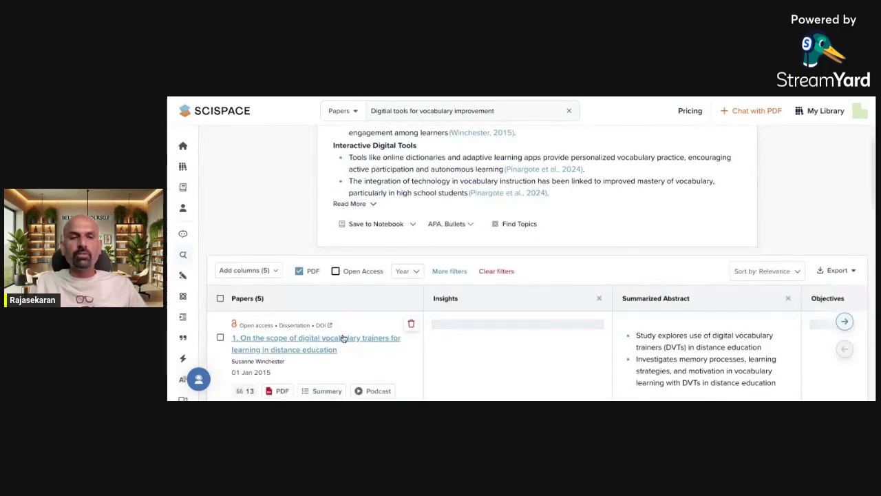
scroll(344, 338, down, 3)
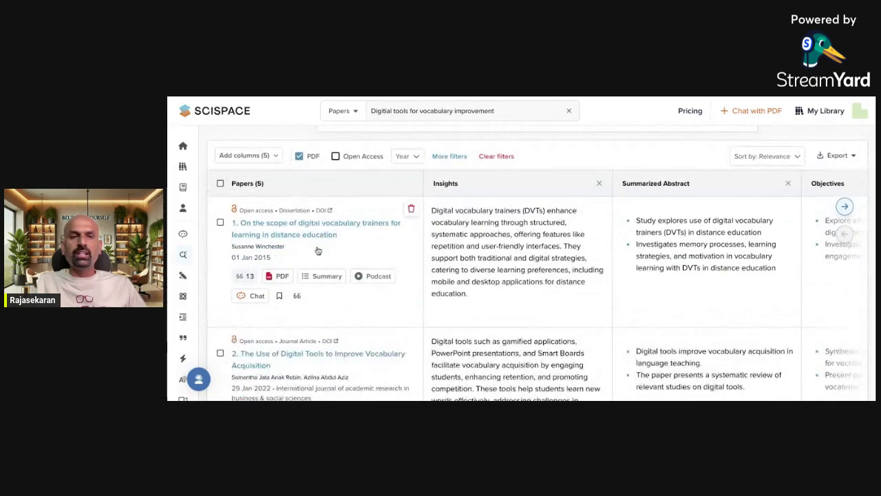
scroll(318, 250, down, 5)
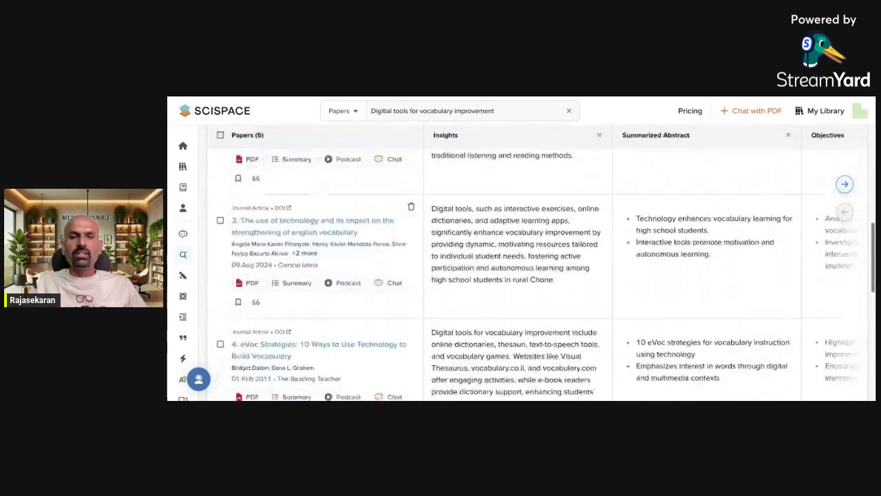
scroll(521, 263, down, 4)
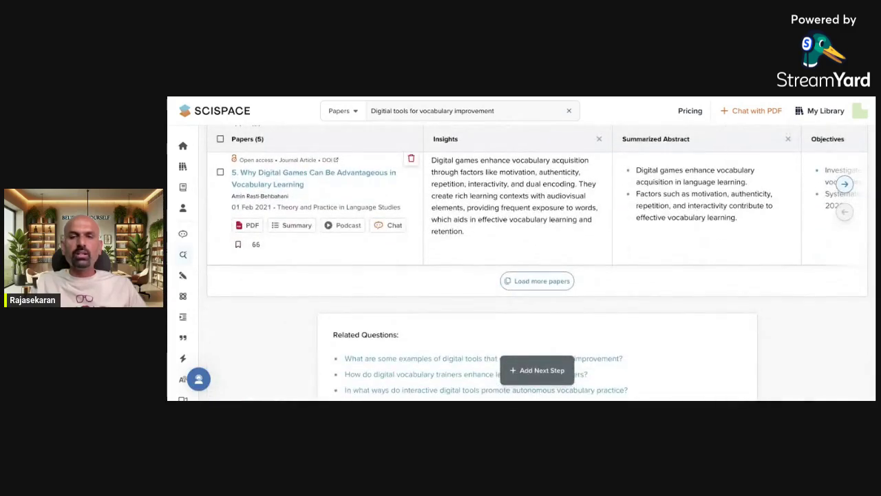
click(550, 287)
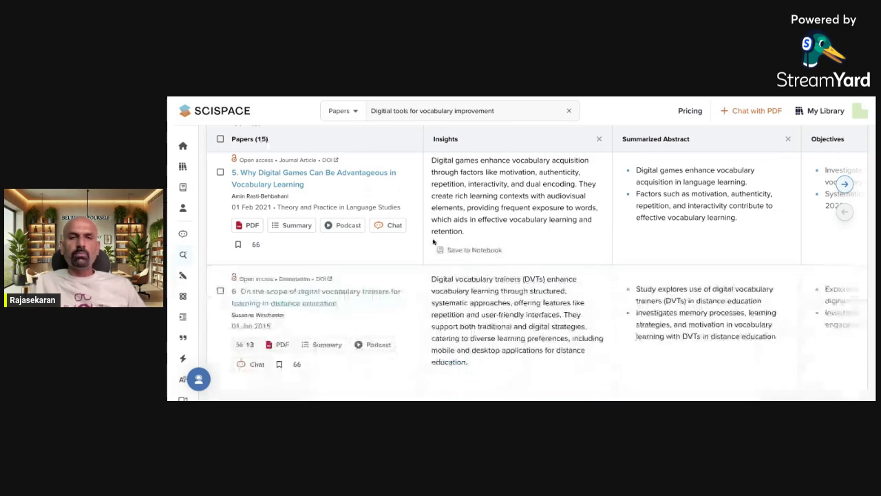
Step: Generate a summary of the paper "The Use of Digital Tools to Improve Vocabulary Acquisition" and close it
scroll(434, 240, up, 5)
scroll(433, 241, up, 2)
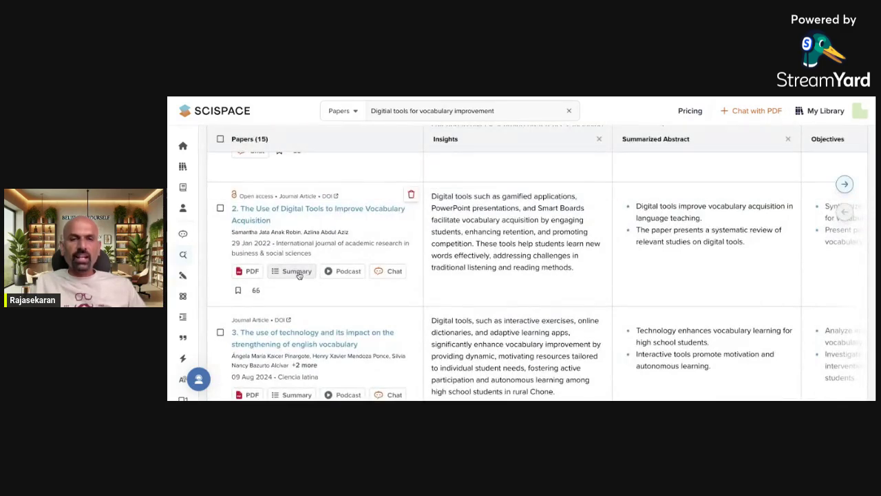
click(296, 272)
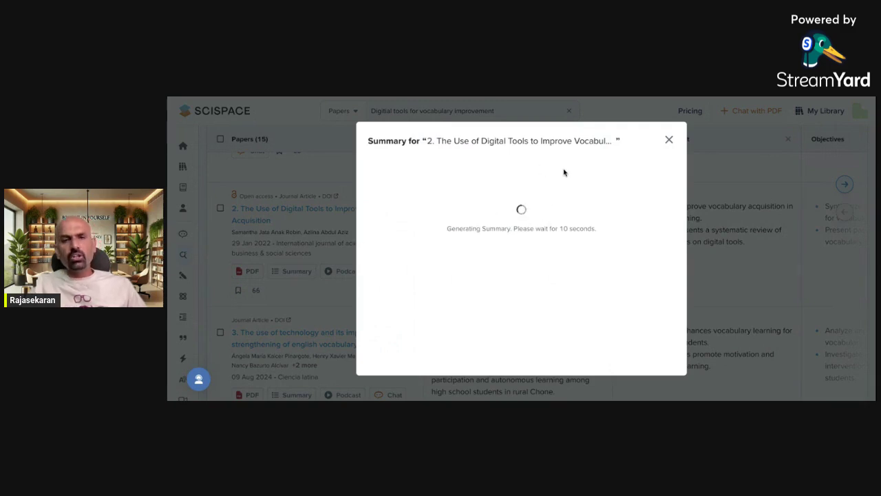
click(669, 141)
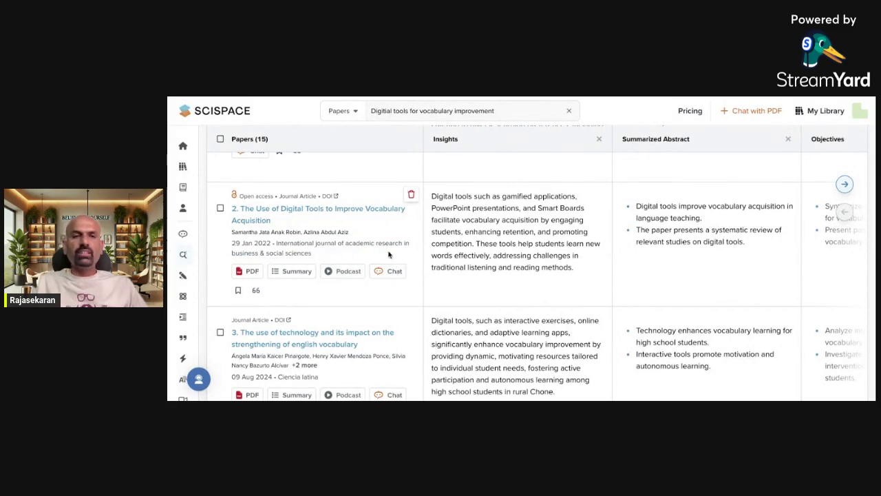
Step: Look through the expanded paper list from the first entry to the last, including the insights and summarized abstracts
scroll(388, 255, up, 5)
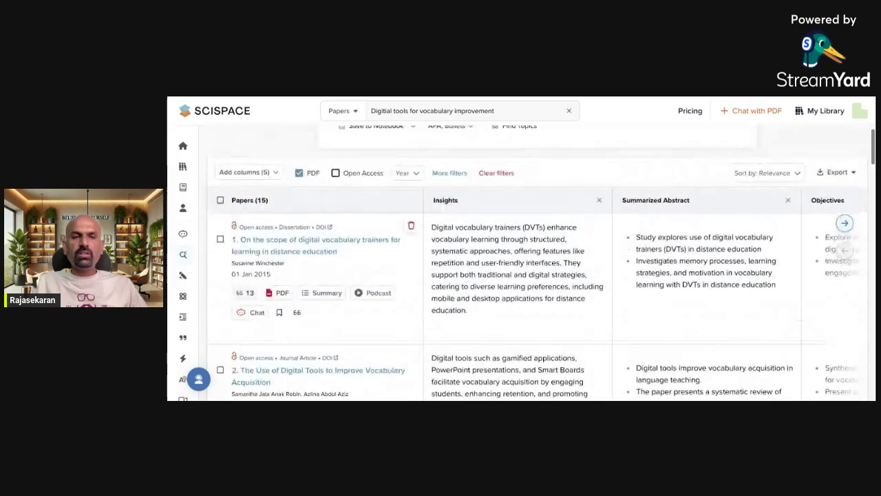
scroll(392, 276, up, 2)
scroll(392, 275, up, 2)
scroll(392, 276, down, 5)
scroll(521, 261, down, 10)
scroll(521, 261, down, 4)
scroll(475, 301, down, 5)
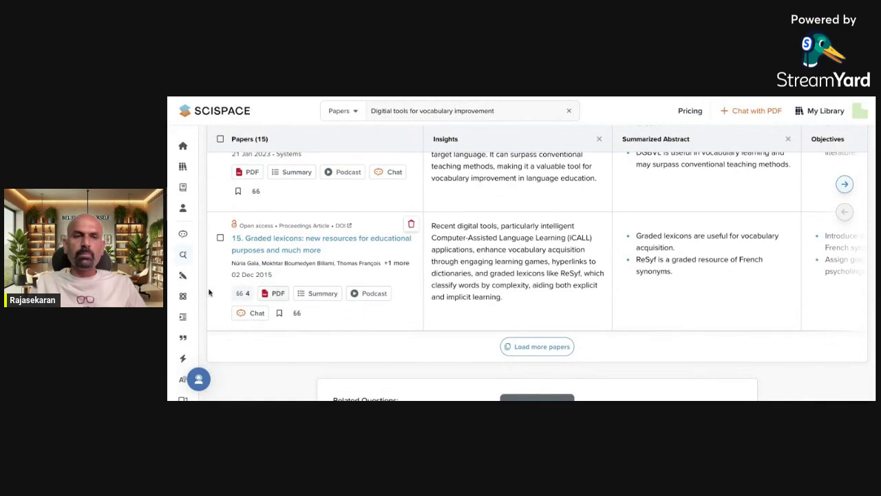
Step: Upload Teaching Excellence.pdf to the Extract Data tool
mouse_move(188, 275)
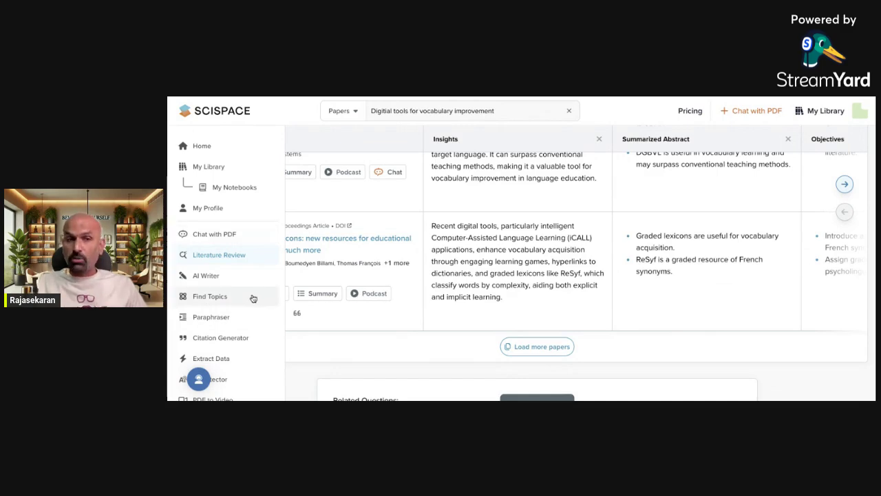
click(230, 359)
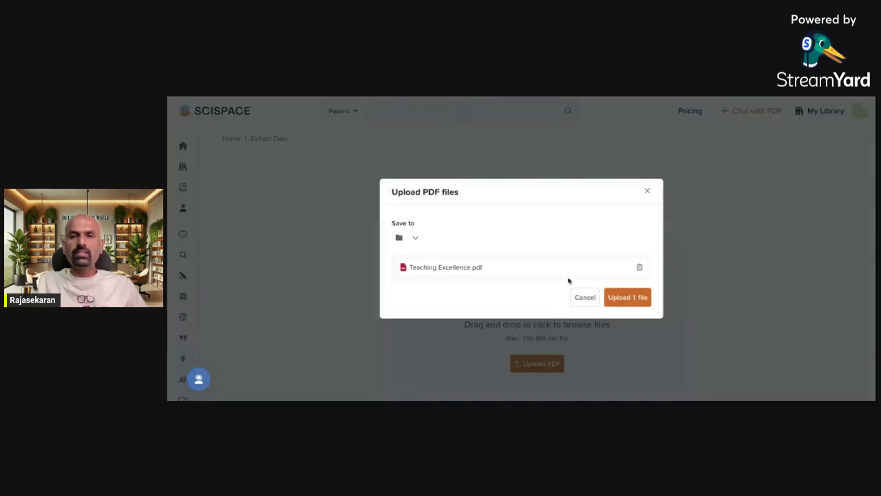
click(622, 301)
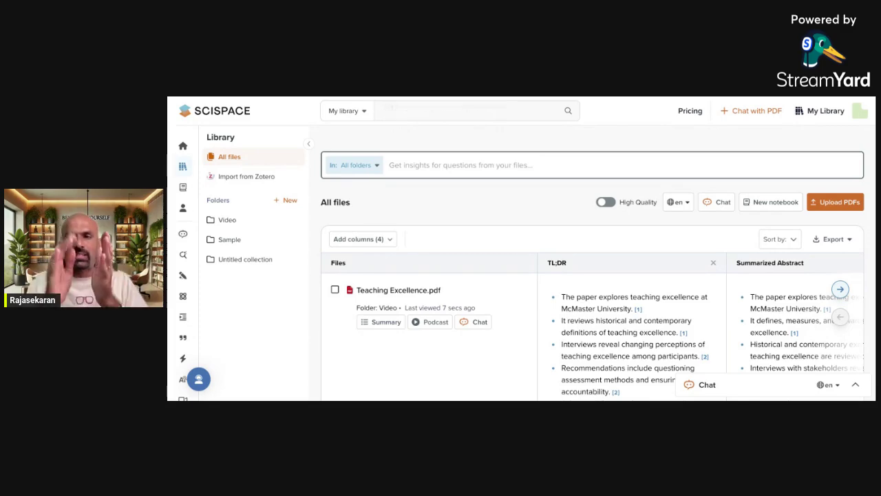
Step: View the extracted data columns for Teaching Excellence.pdf, from Findings and Research Gap through to the suggested additional columns
click(840, 290)
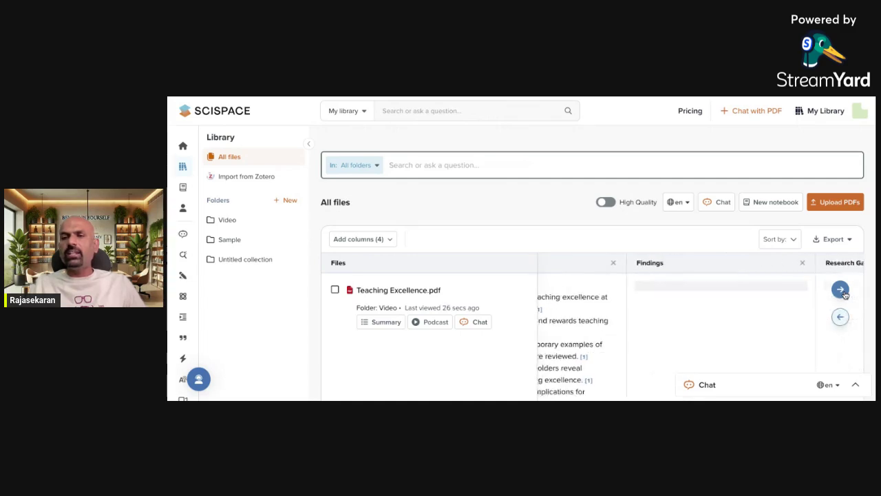
scroll(793, 275, right, 5)
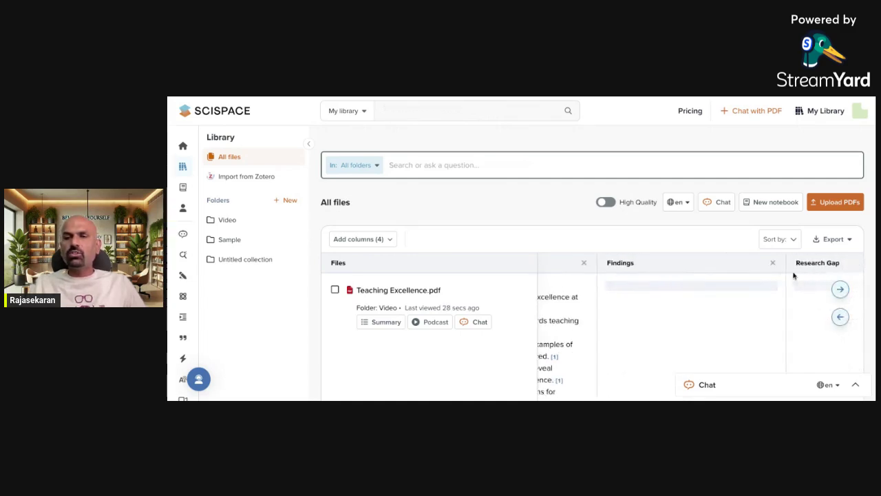
scroll(770, 328, down, 3)
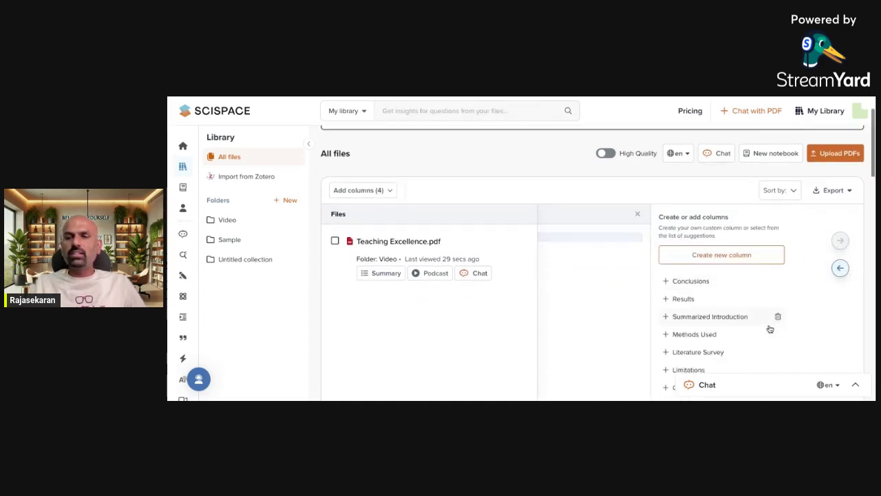